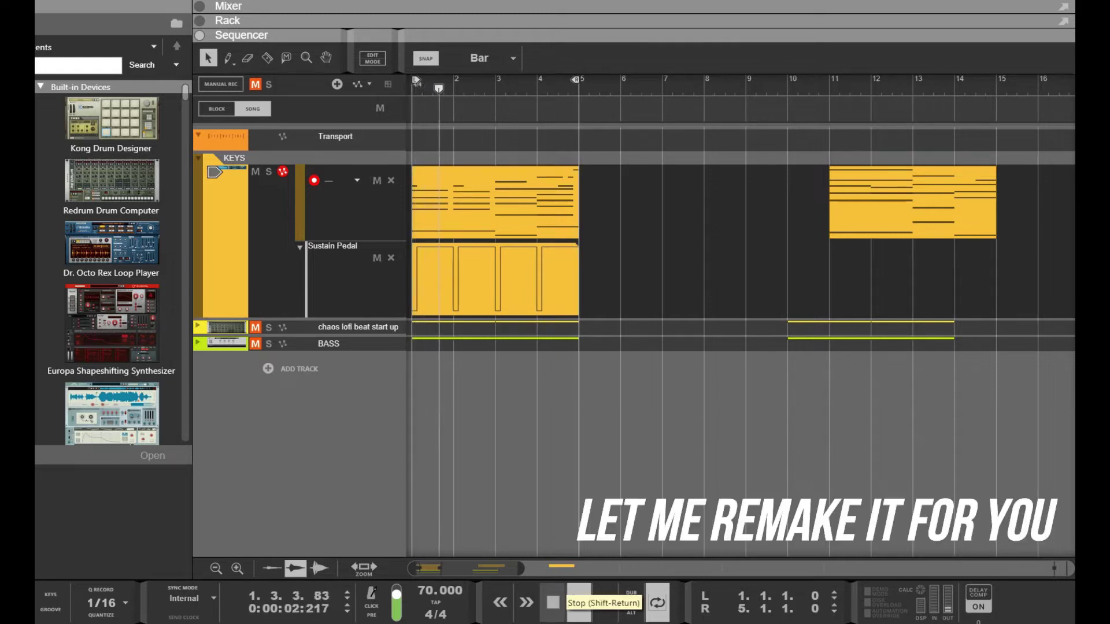
Step: Stop playback, move the KEYS clip with its sustain pedal automation to bar 6, and move the bar 11 clip to bar 1
click(553, 603)
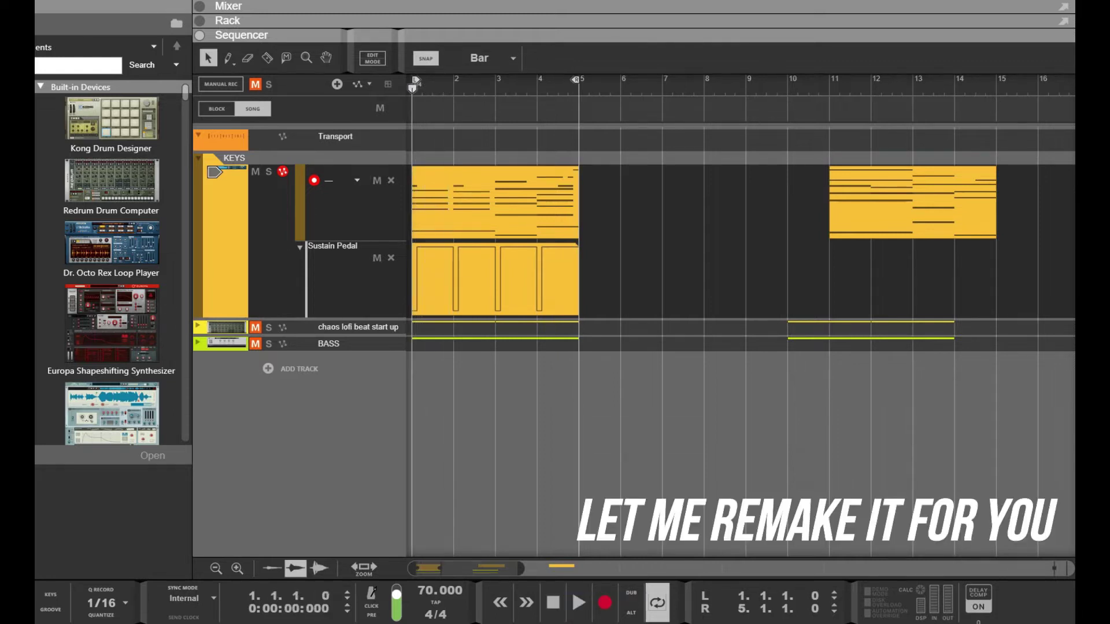
drag(510, 277, 712, 278)
drag(913, 203, 495, 202)
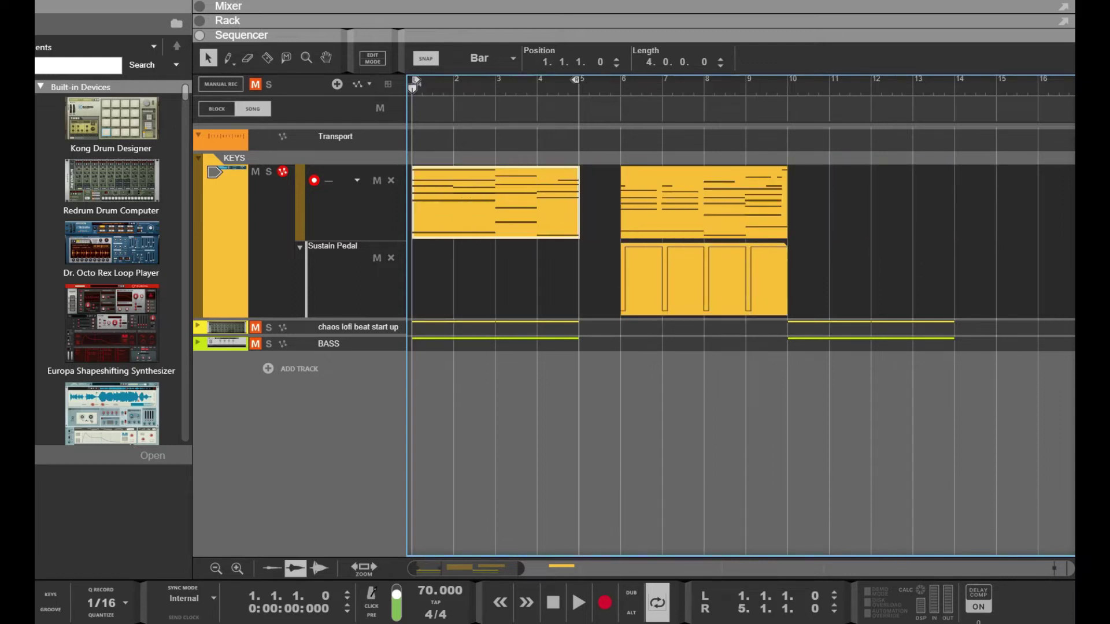
key(Escape)
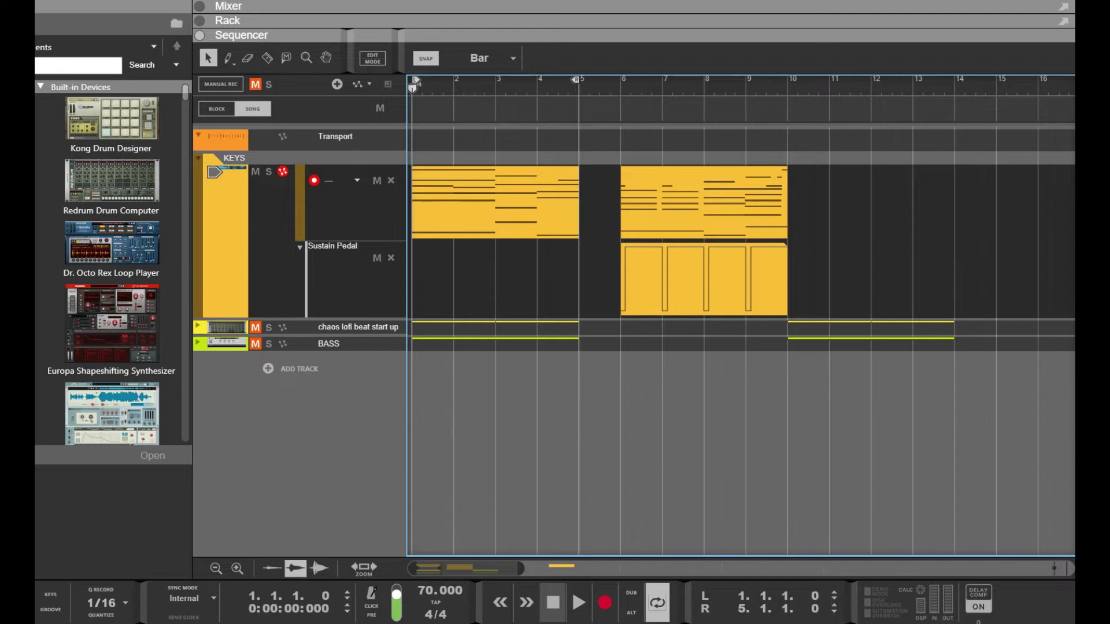
Step: Play the KEYS clip at bar 1 and open it to examine its chord notes, stopping playback when done
click(579, 603)
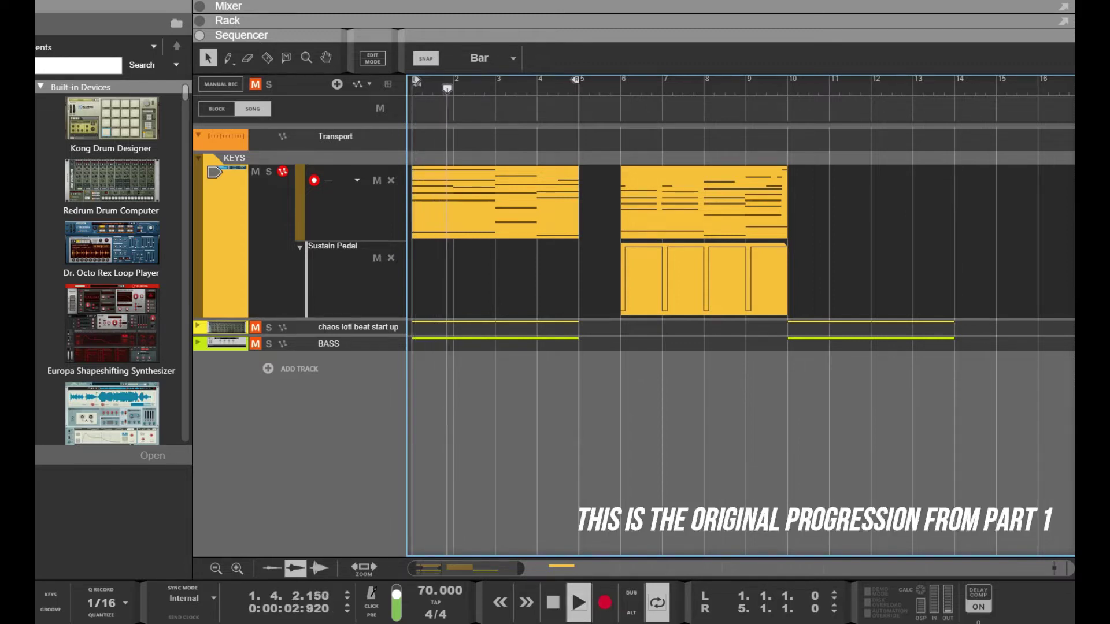
double_click(495, 202)
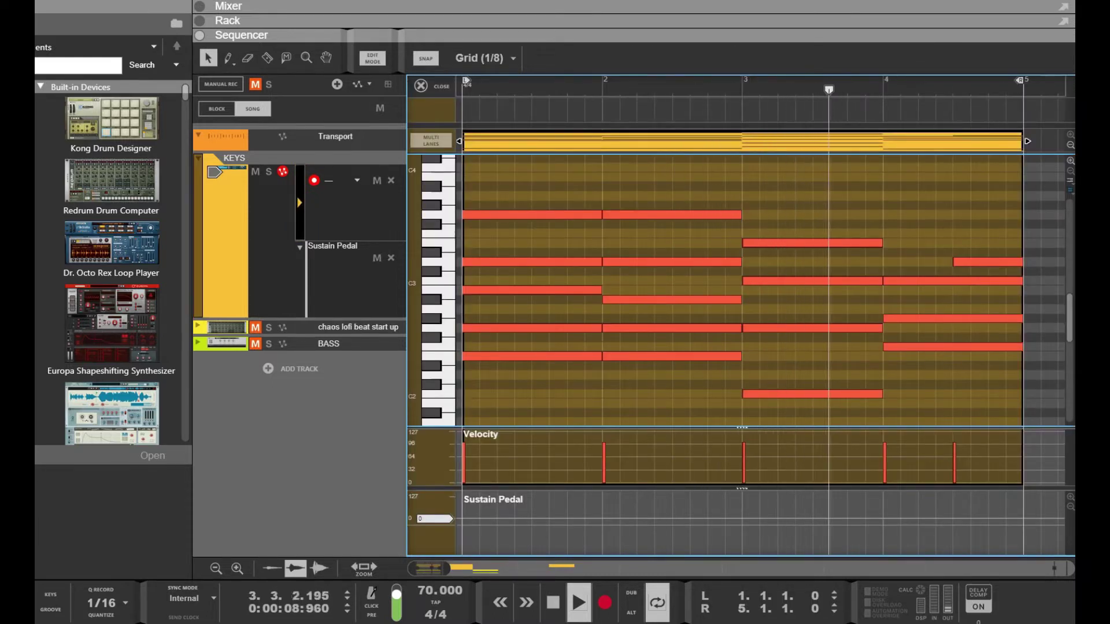
scroll(743, 289, down, 3)
scroll(743, 289, up, 4)
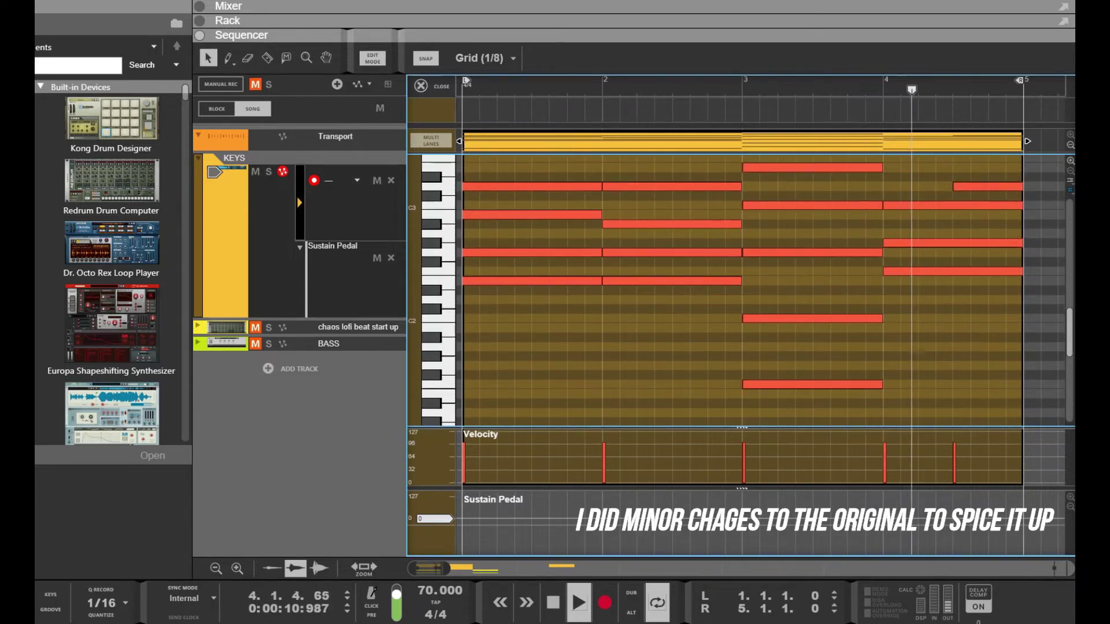
scroll(743, 289, down, 1)
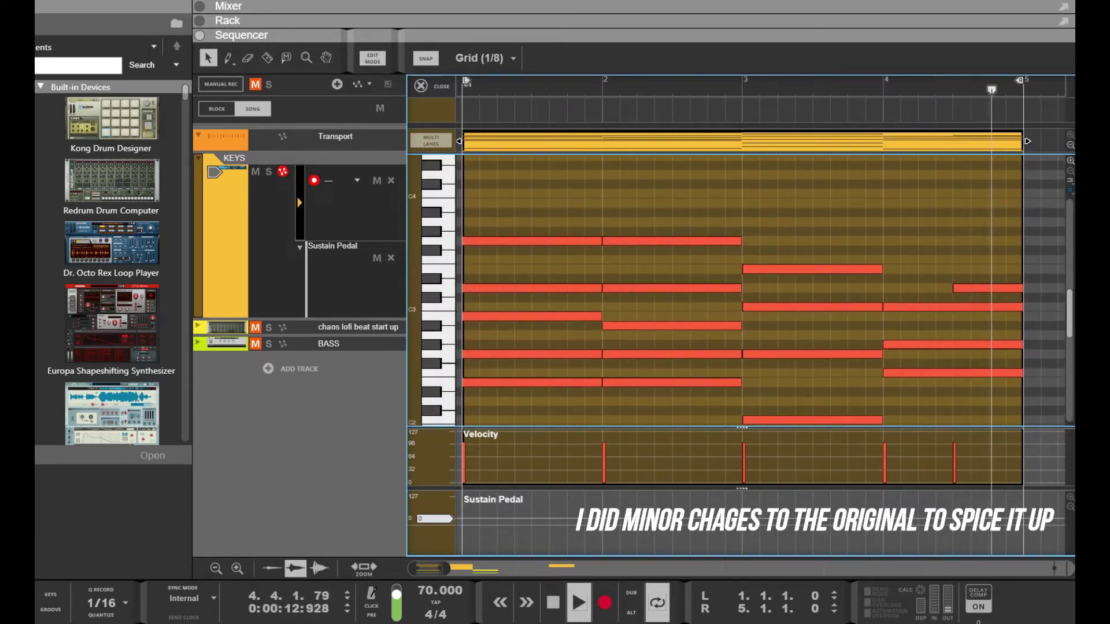
scroll(743, 289, up, 1)
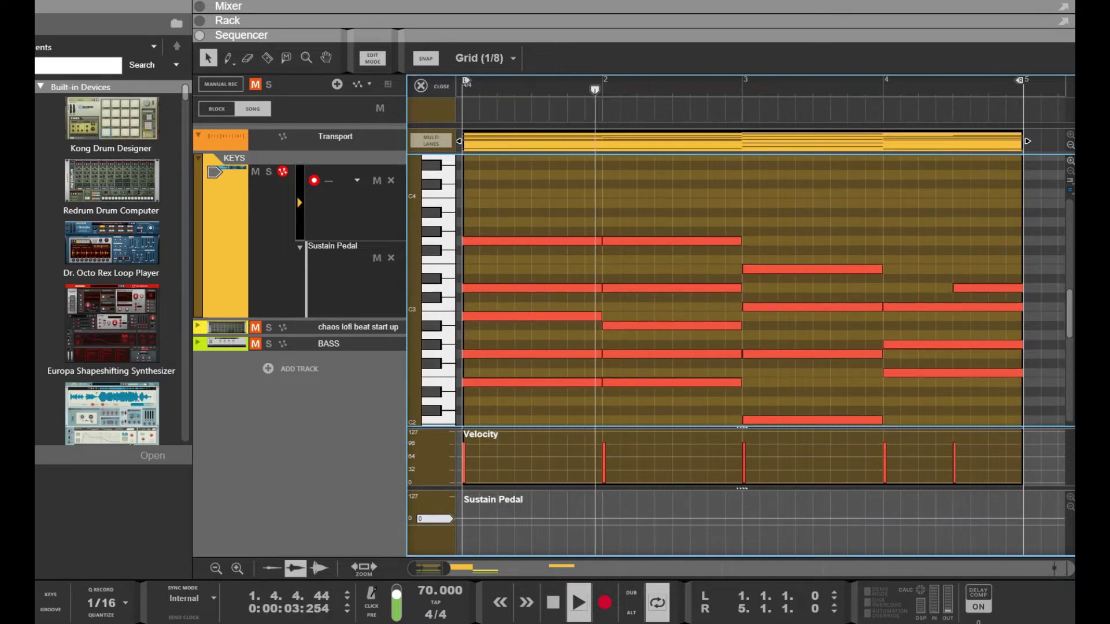
click(553, 602)
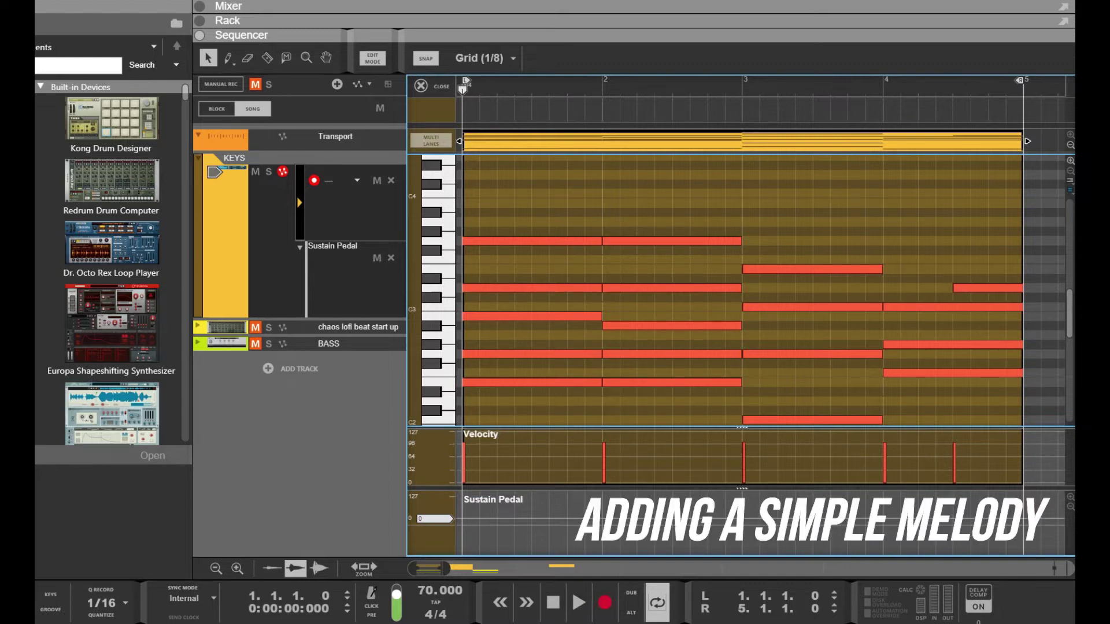
Step: Shorten the G3 notes at the start of bars 1 and 2 to a length of 0.1.2.0 each
click(532, 241)
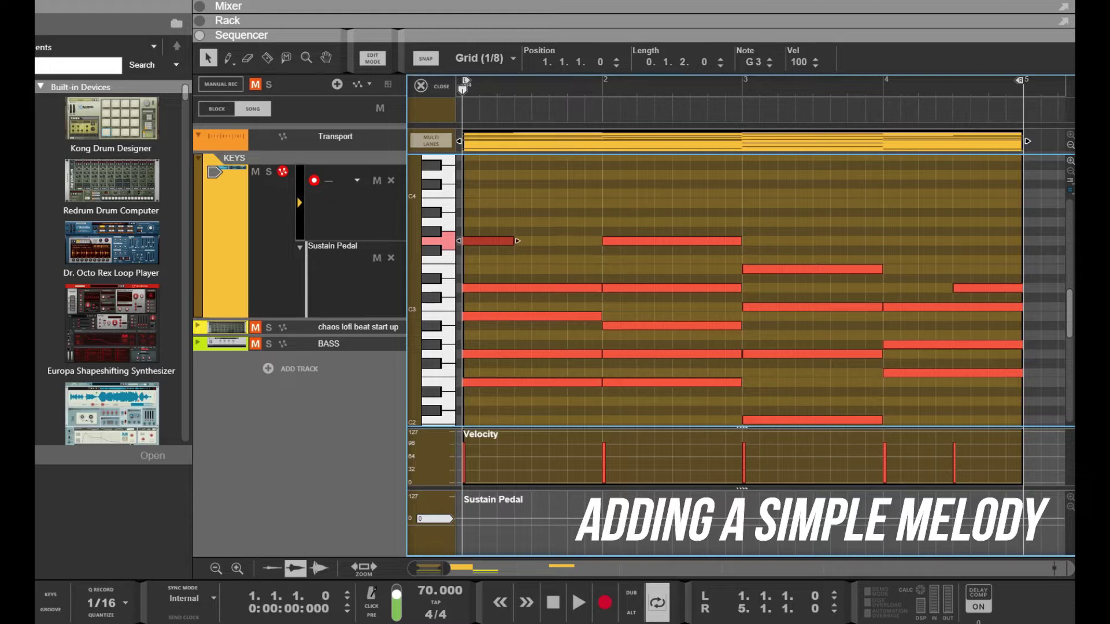
key(Escape)
click(672, 241)
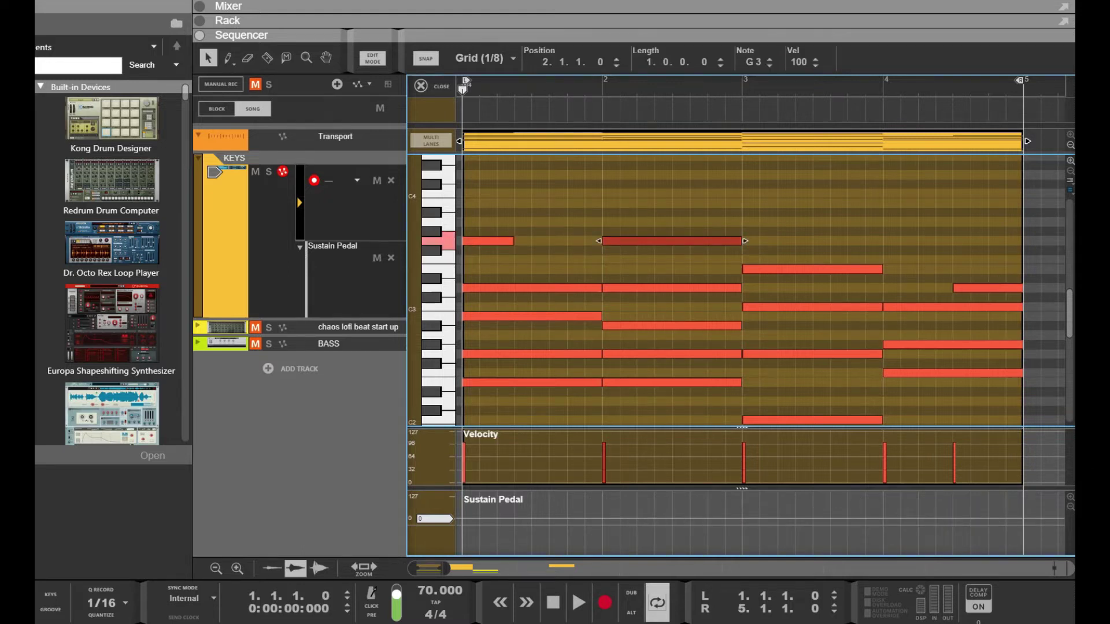
key(Escape)
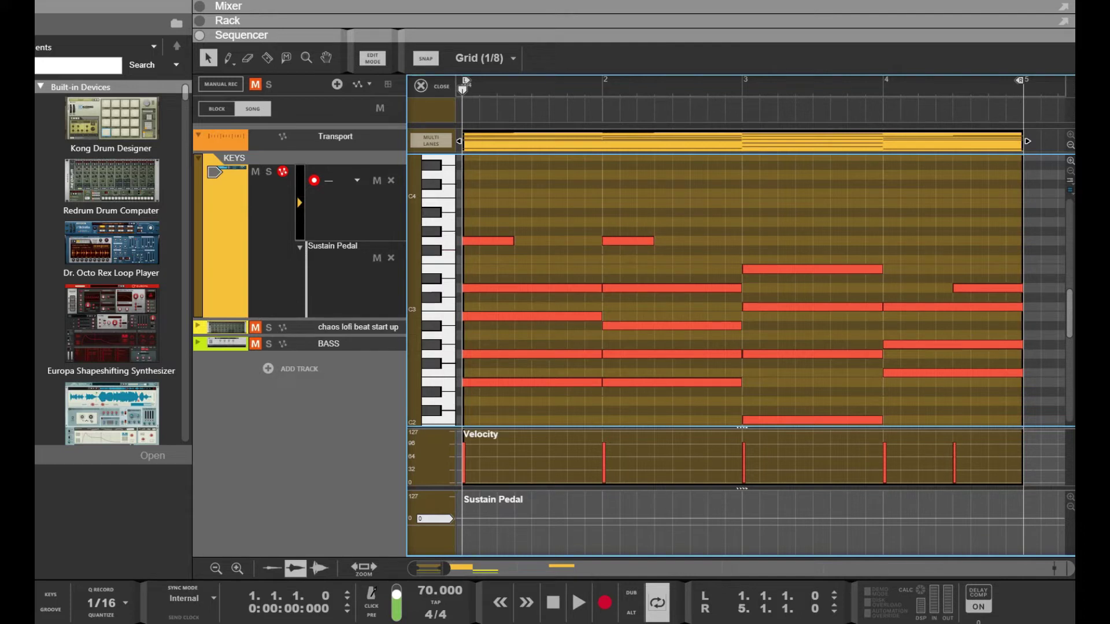
Step: Add an F3 note at position 4.4.1.0 with a length of 0.1.0.0
click(987, 288)
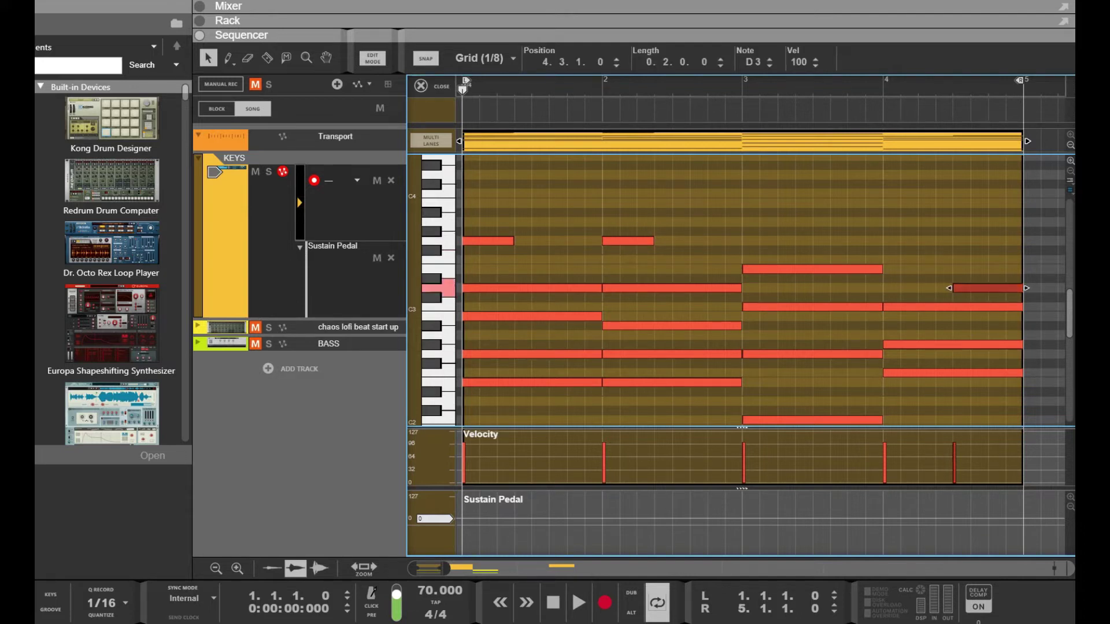
double_click(997, 259)
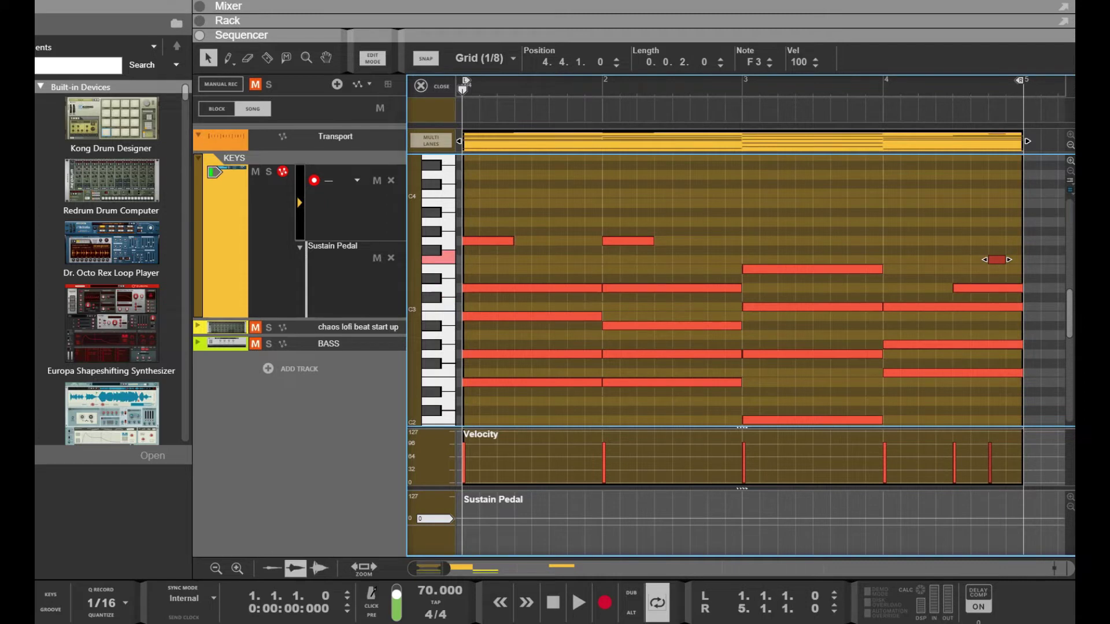
key(Delete)
double_click(1015, 260)
double_click(997, 259)
key(Delete)
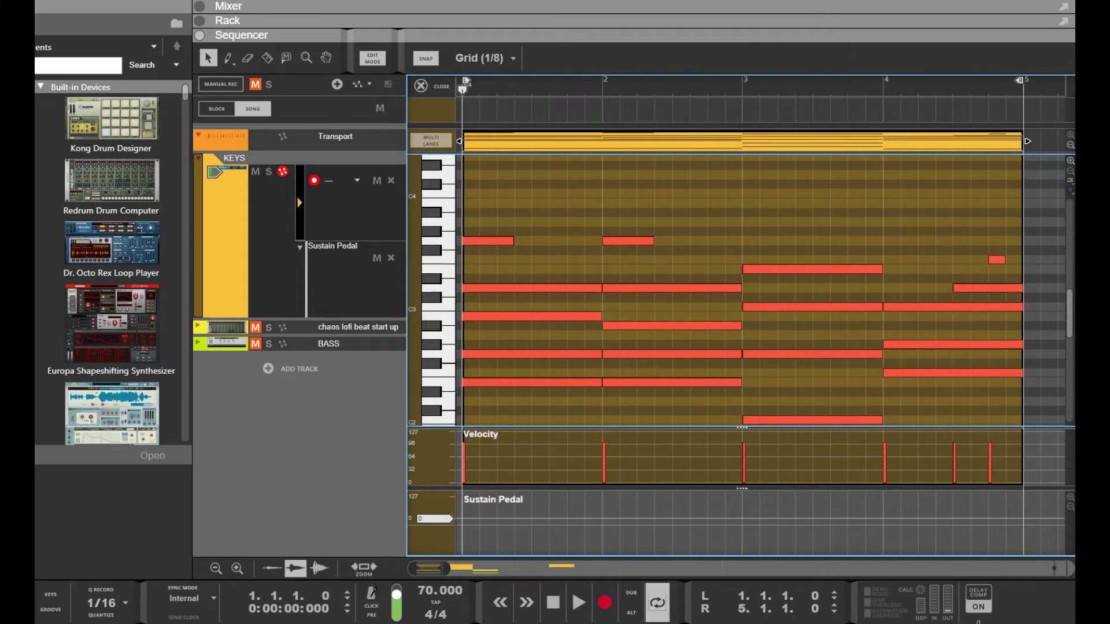
click(996, 259)
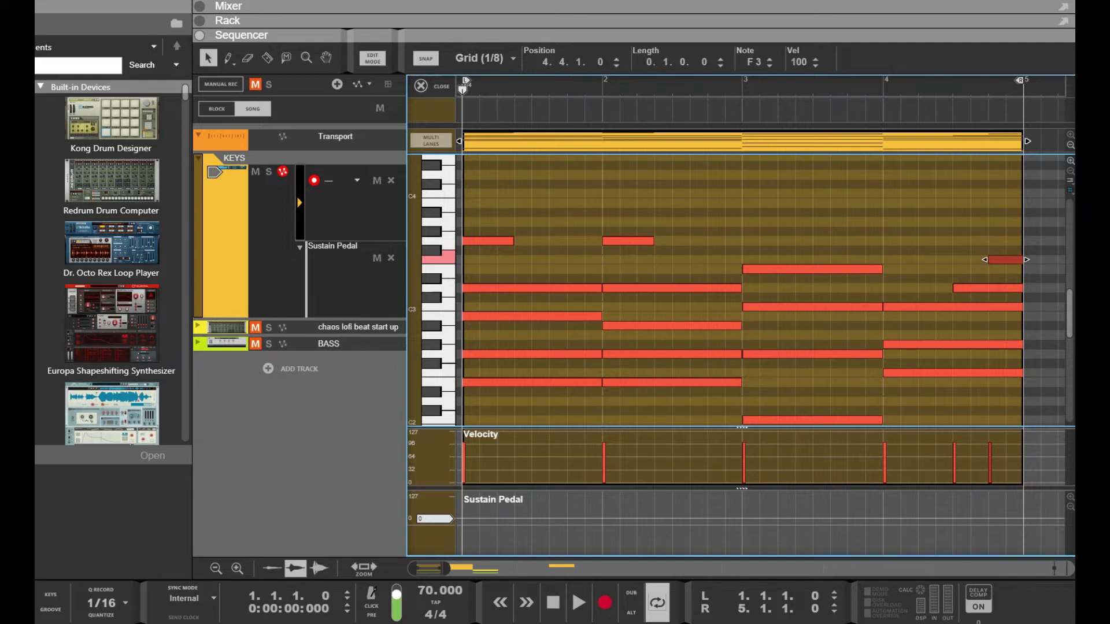
Step: Add a B3 note at position 4.4.3.0 with a length of 0.0.2.0 and play the loop
double_click(1014, 203)
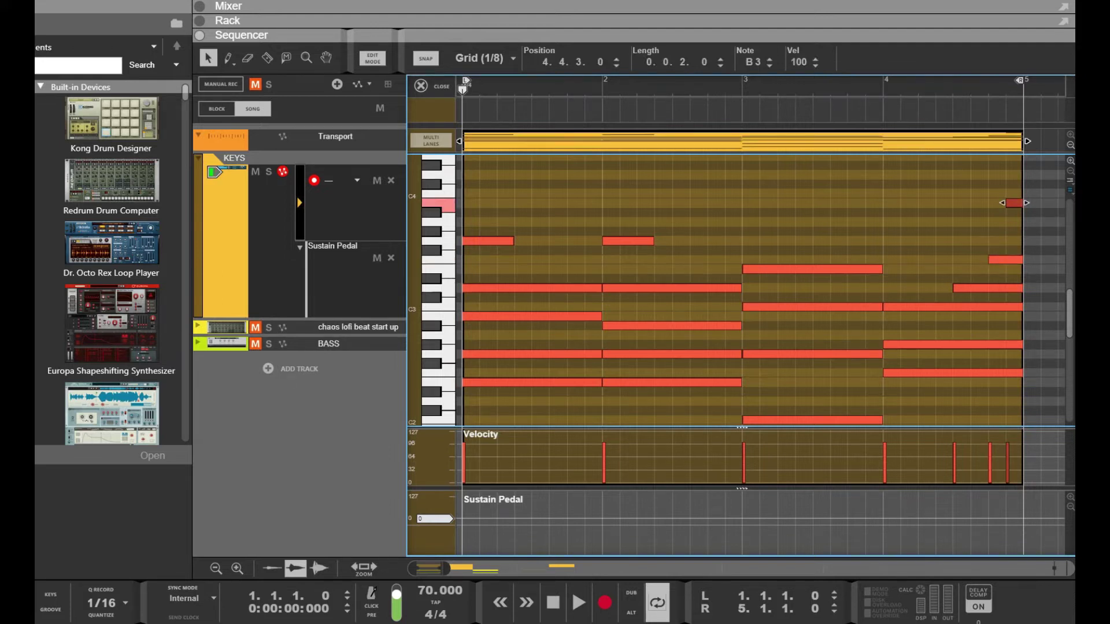
key(Escape)
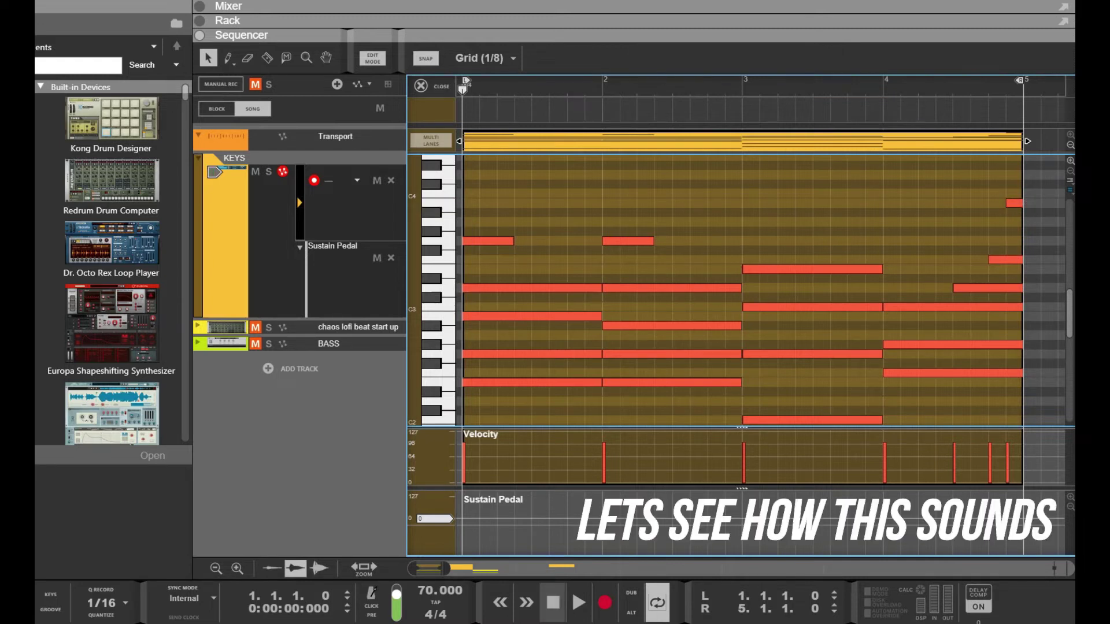
key(space)
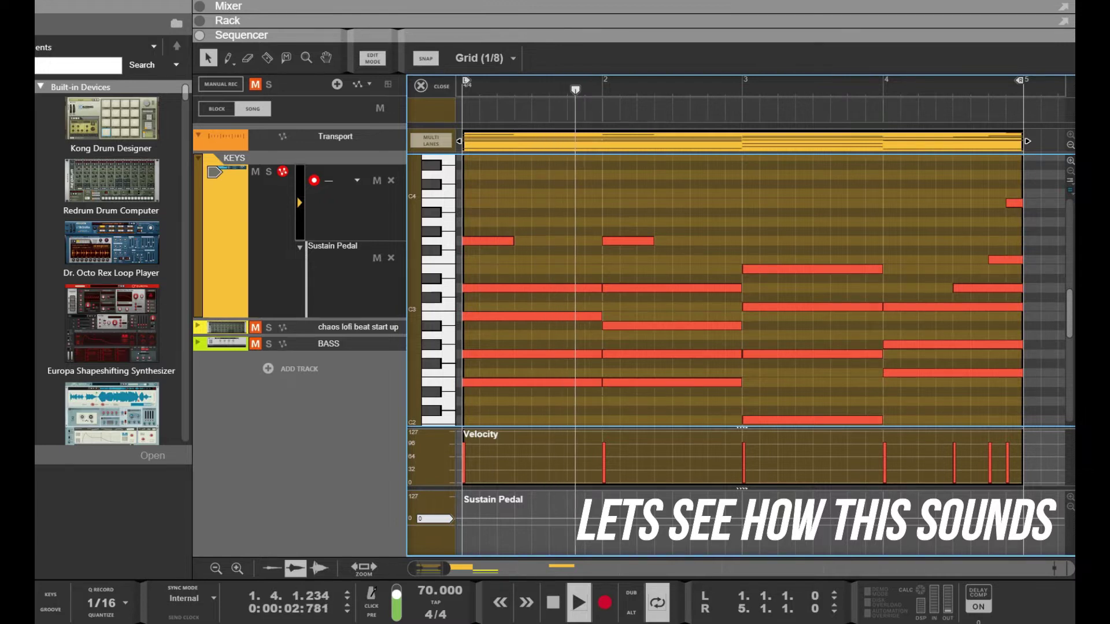
Step: Add a G3 note at position 4.1.1.0 with a length of 0.2.0.0 and raise the final B3 note to C4
drag(884, 240, 951, 241)
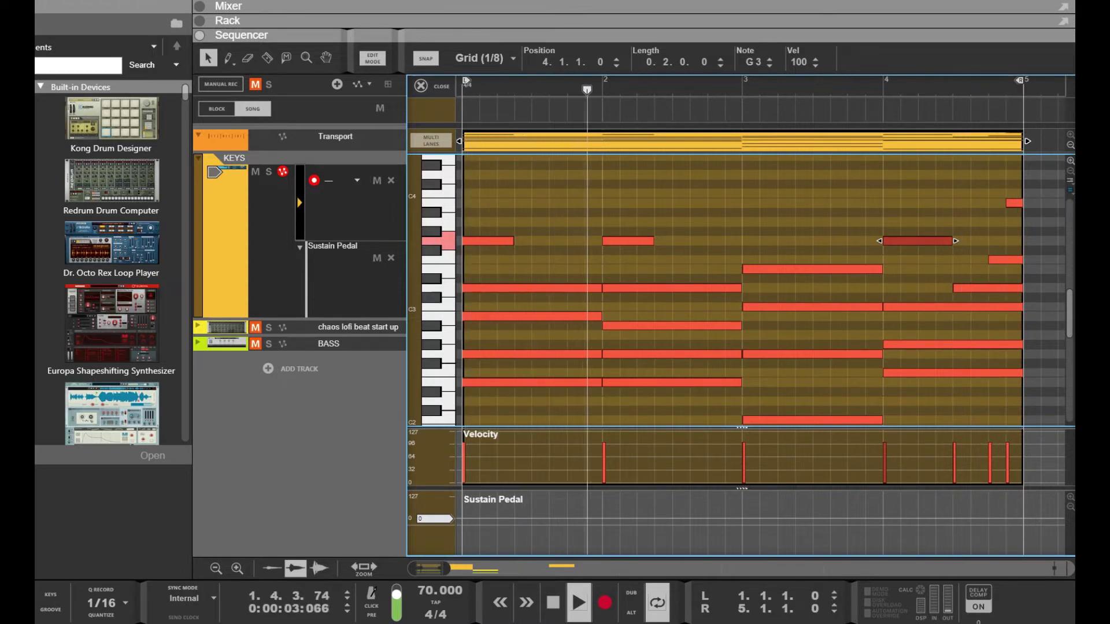
drag(1014, 203, 1014, 193)
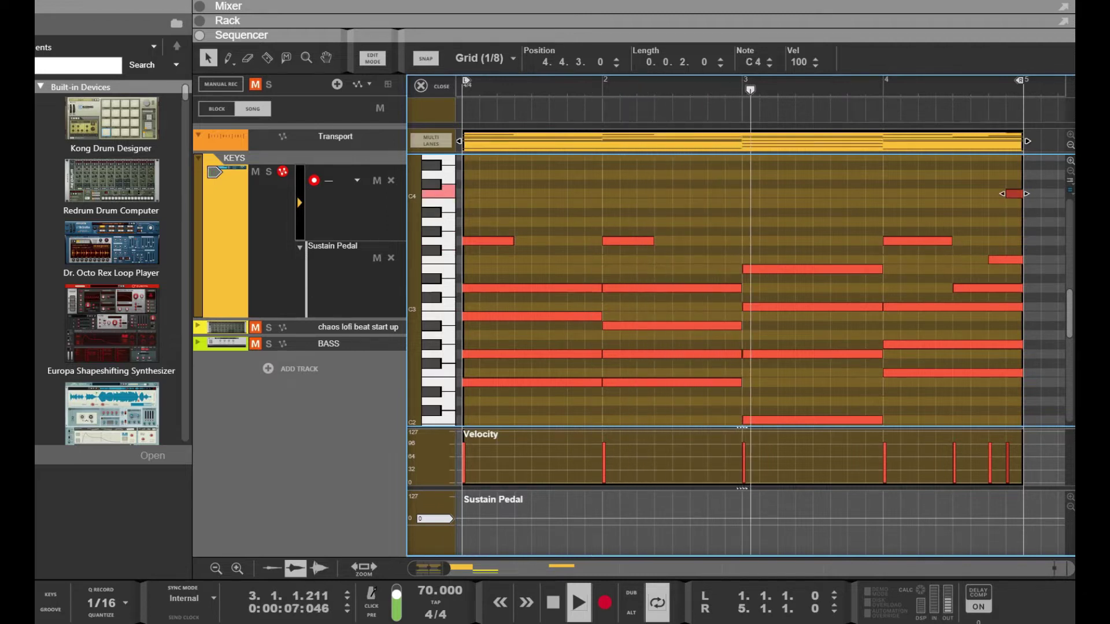
key(Escape)
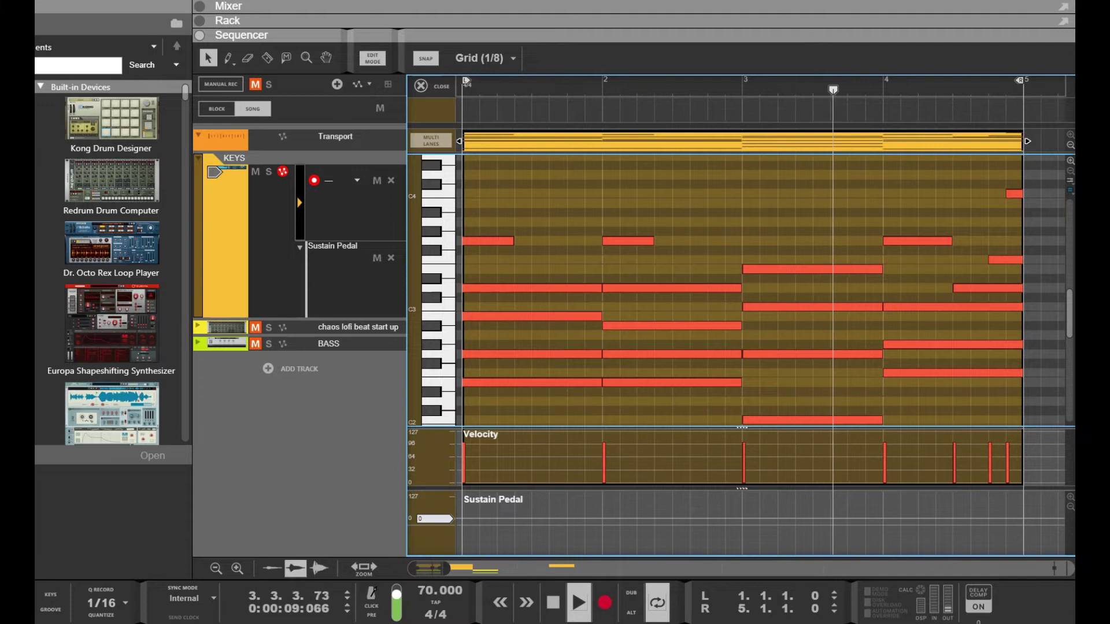
Step: Examine the melody, chord and bass notes of the KEYS clip while the loop plays
scroll(743, 289, down, 1)
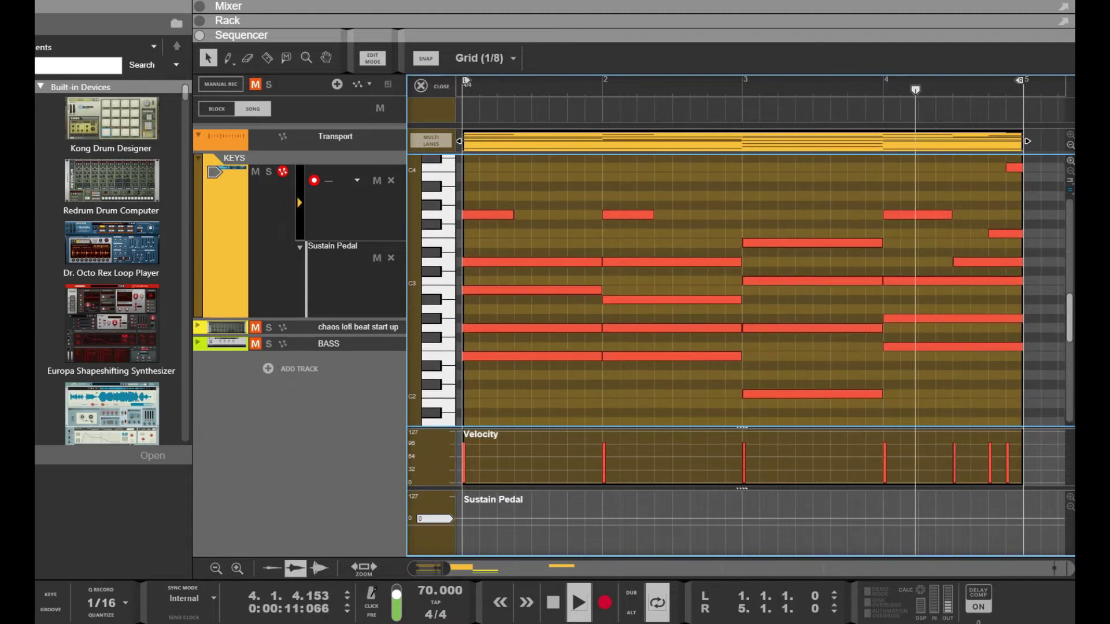
scroll(743, 289, up, 2)
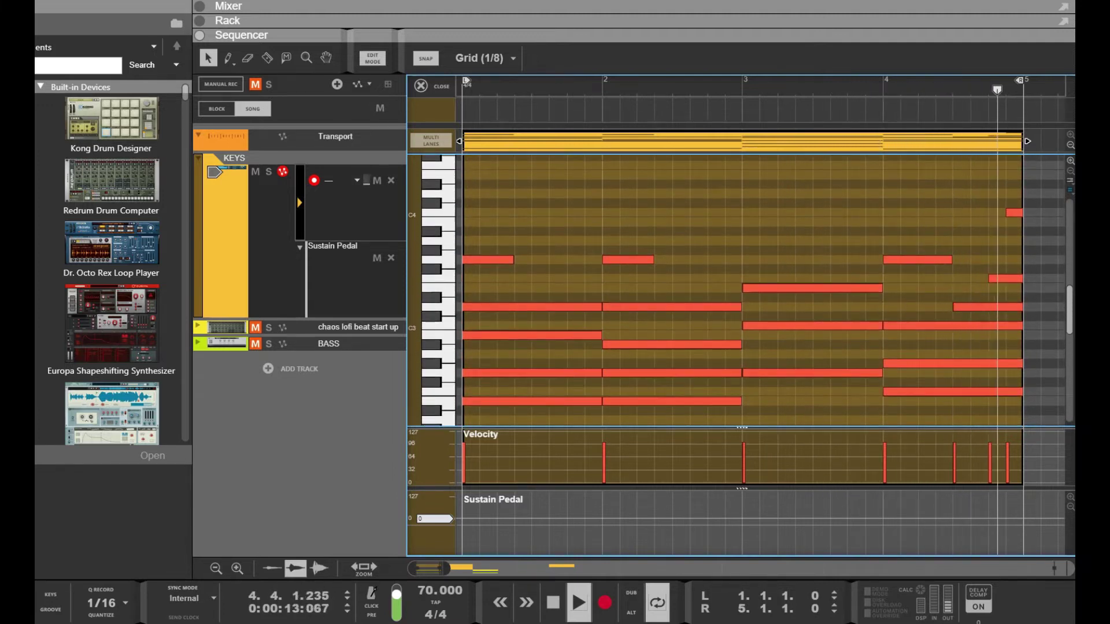
scroll(743, 289, down, 2)
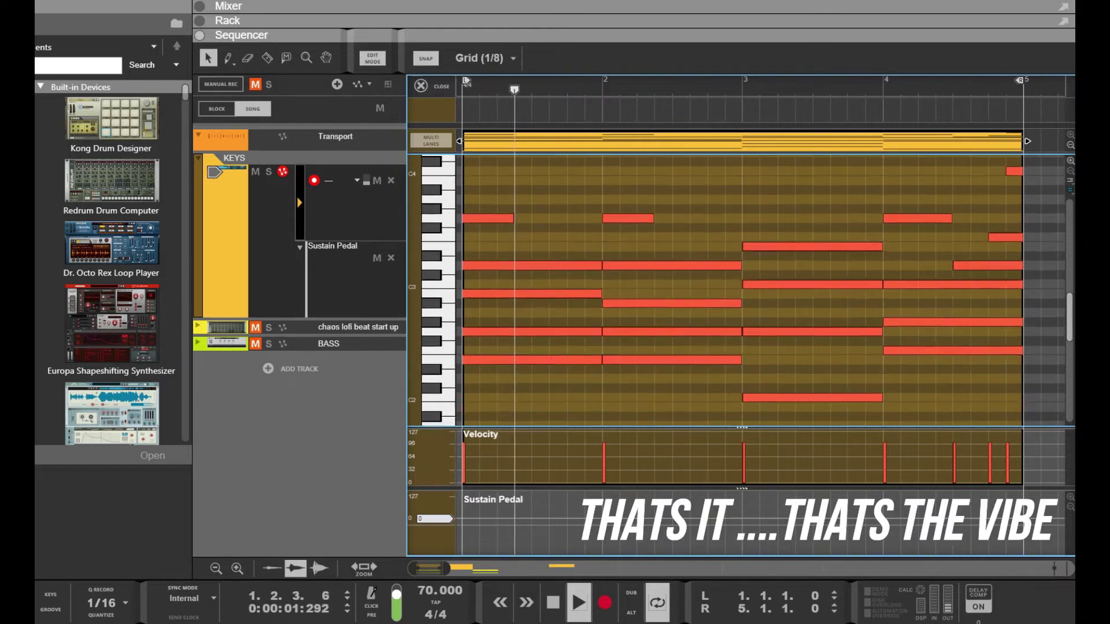
scroll(743, 289, down, 2)
scroll(743, 289, down, 2)
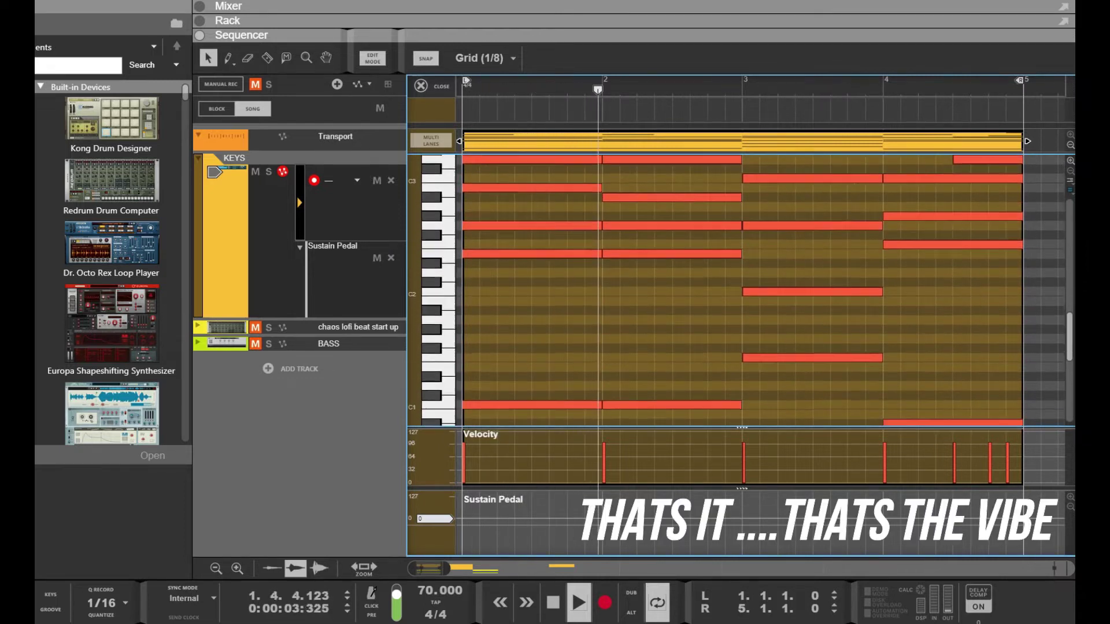
scroll(743, 289, down, 5)
scroll(743, 289, up, 4)
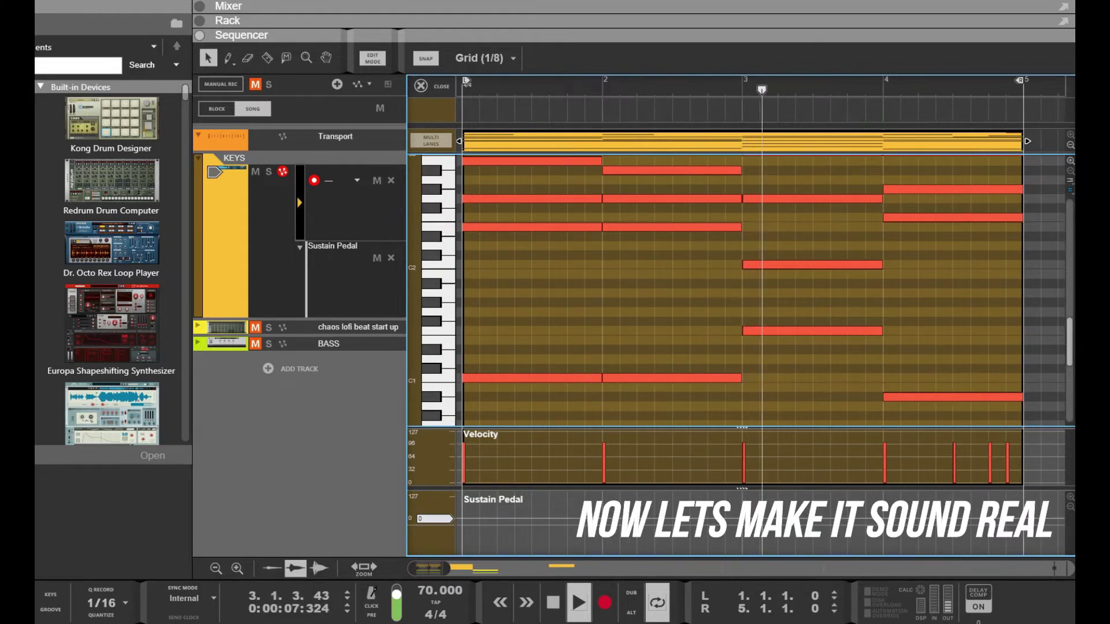
Step: Set the velocity of the lowest bass note in each of the four bars to 80
scroll(743, 289, down, 4)
drag(938, 258, 558, 373)
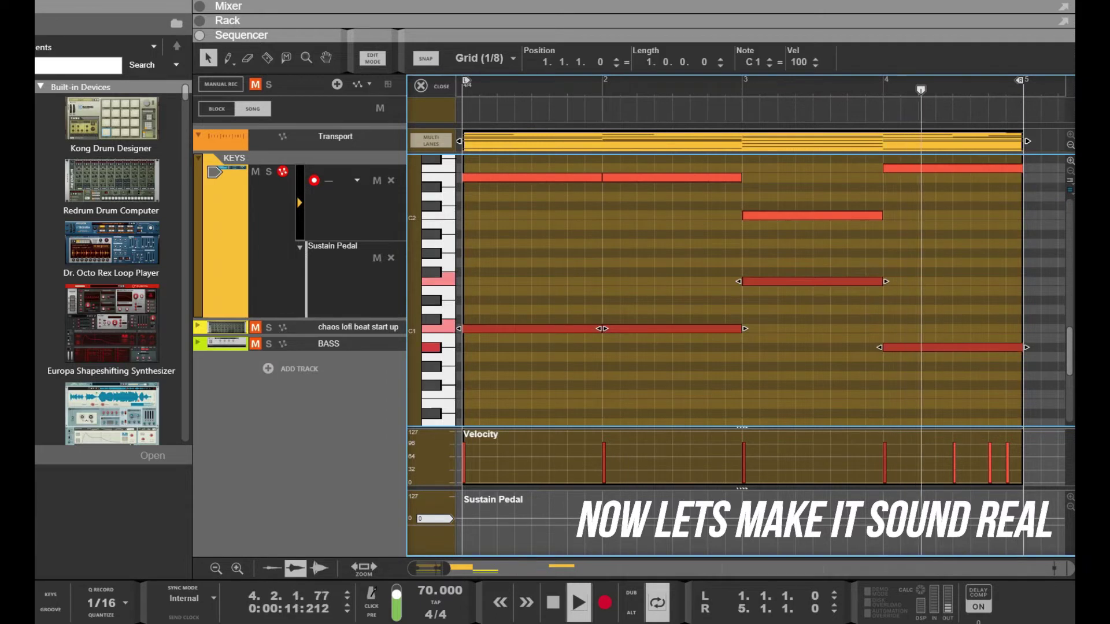
double_click(799, 62)
text(80)
key(Return)
key(Escape)
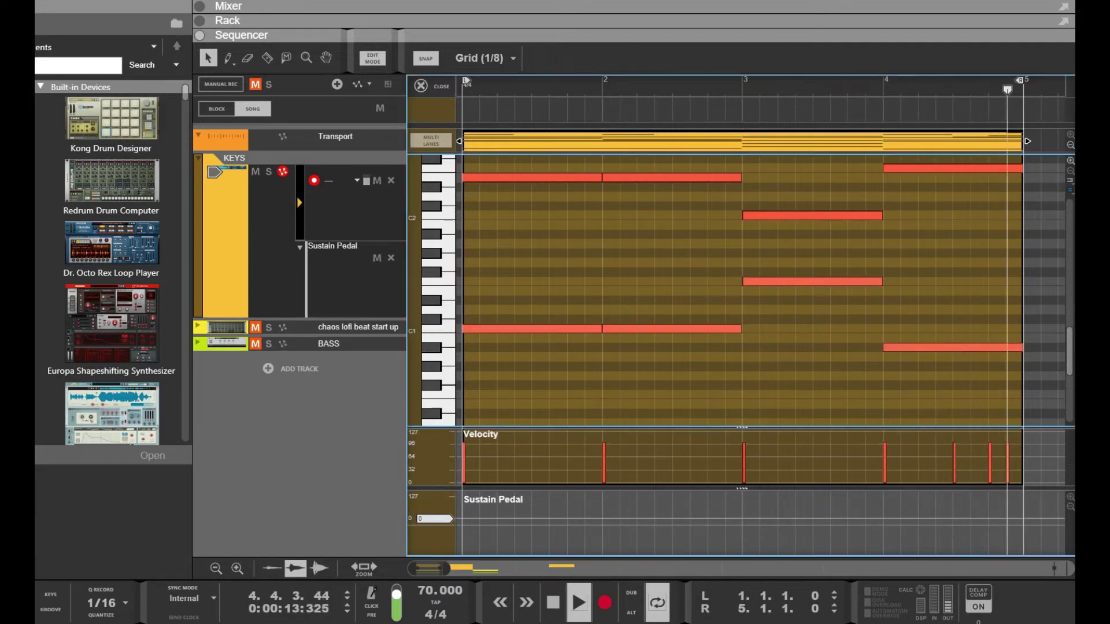
Step: Lower the velocity of the C3 and G2 chord notes in bar 3
scroll(743, 289, up, 10)
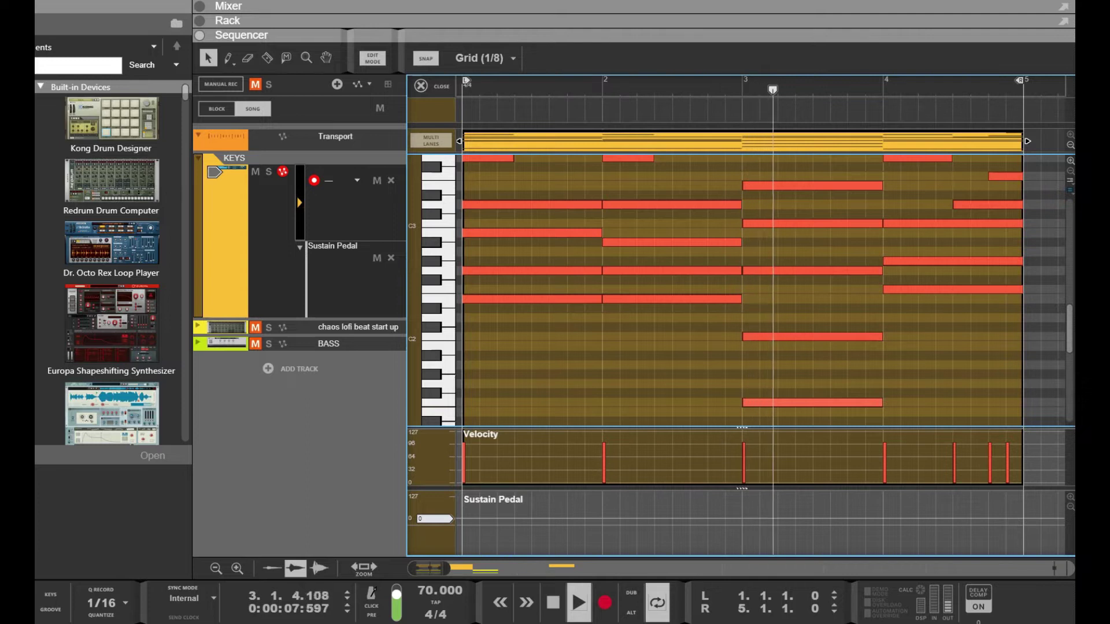
drag(812, 199, 812, 277)
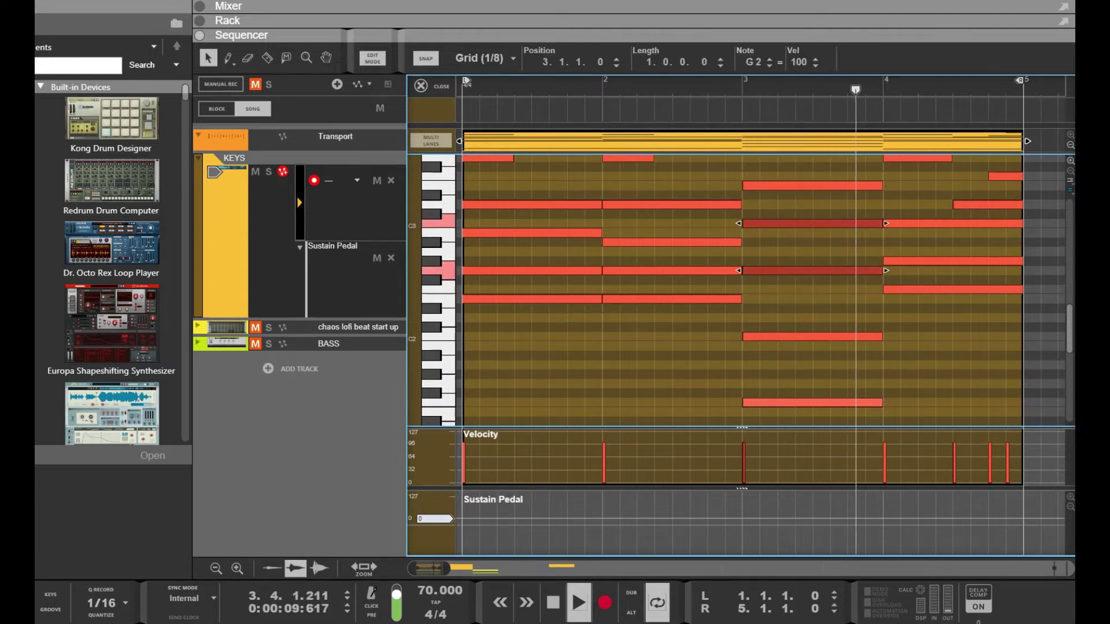
drag(799, 62, 800, 76)
key(Return)
key(Escape)
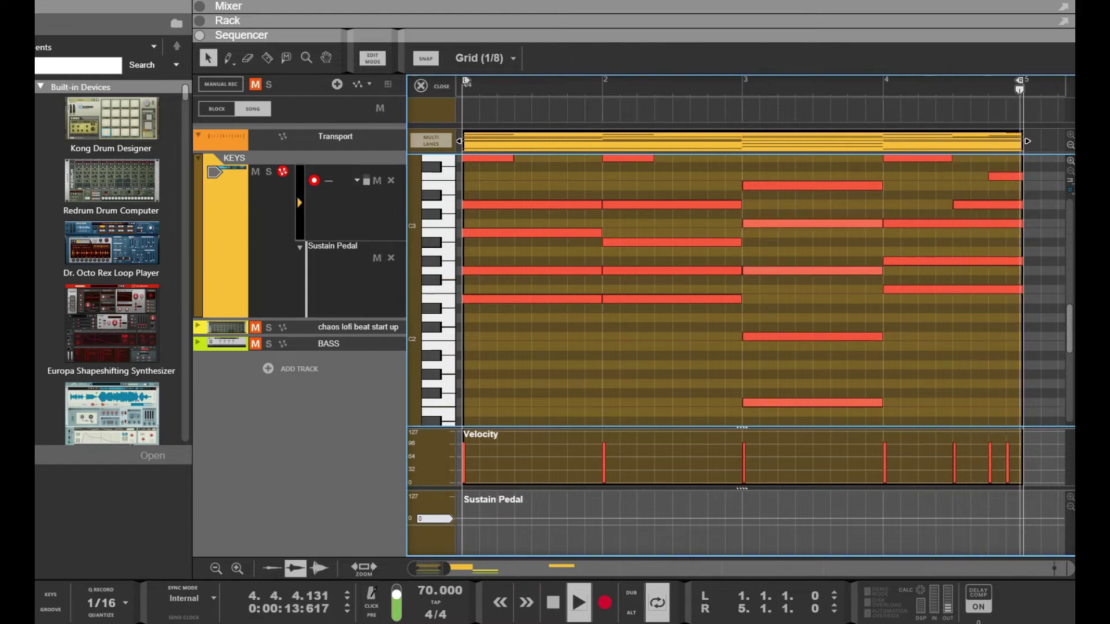
Step: Set the velocity of the inner chord notes from G2 to B2 in bars 1 and 2 to 93
drag(565, 218, 614, 277)
double_click(800, 62)
text(93)
key(Return)
key(Escape)
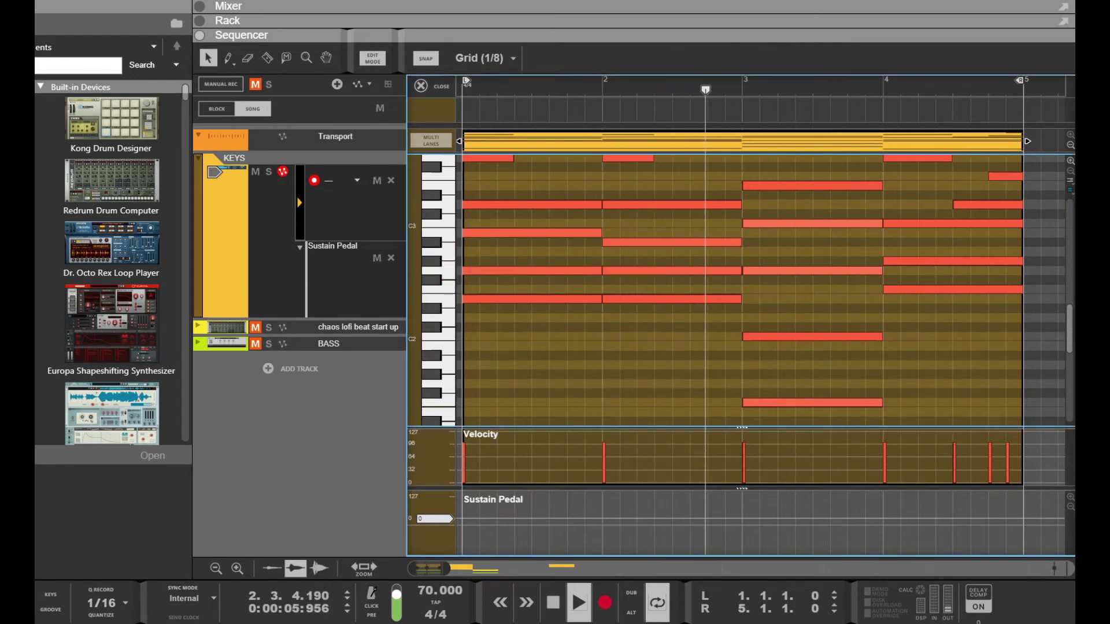
Step: Set the velocity of the D3, C3 and G#2 notes in bar 4 to 95
scroll(742, 289, up, 3)
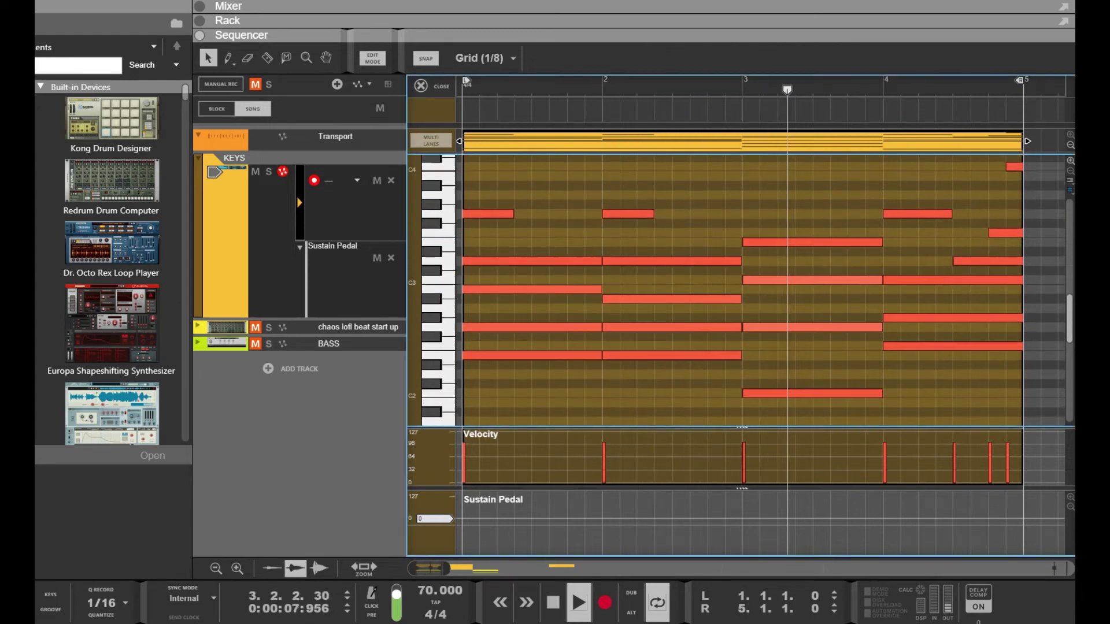
drag(917, 255, 970, 328)
double_click(799, 62)
text(95)
key(Return)
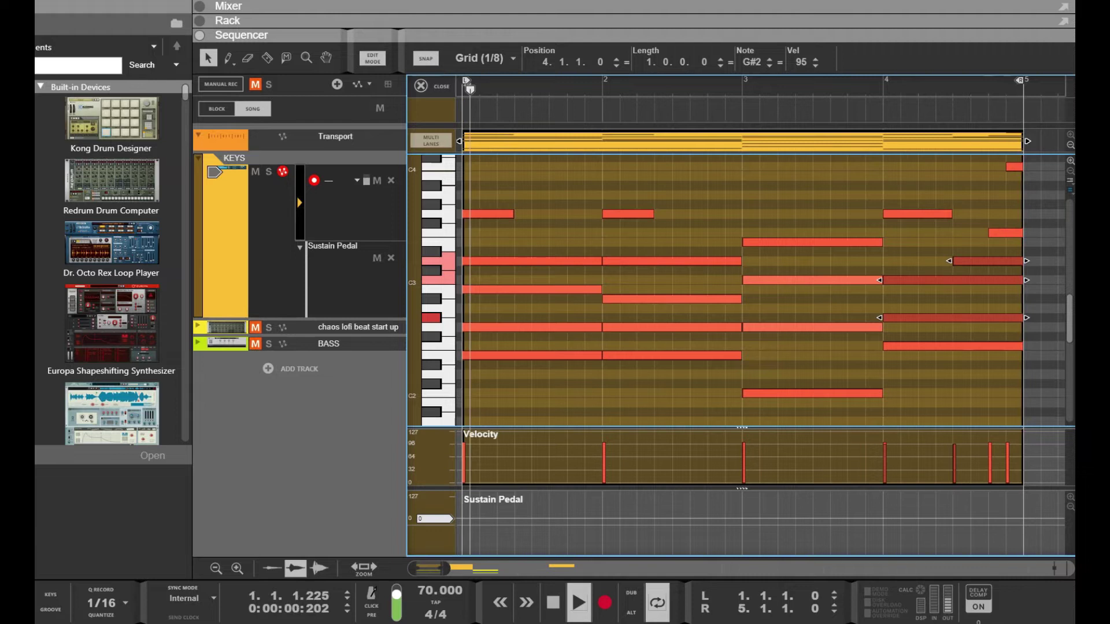
Step: Return to the arrangement and create a sustain pedal automation clip covering bars 1 to 4 of the KEYS track
key(Escape)
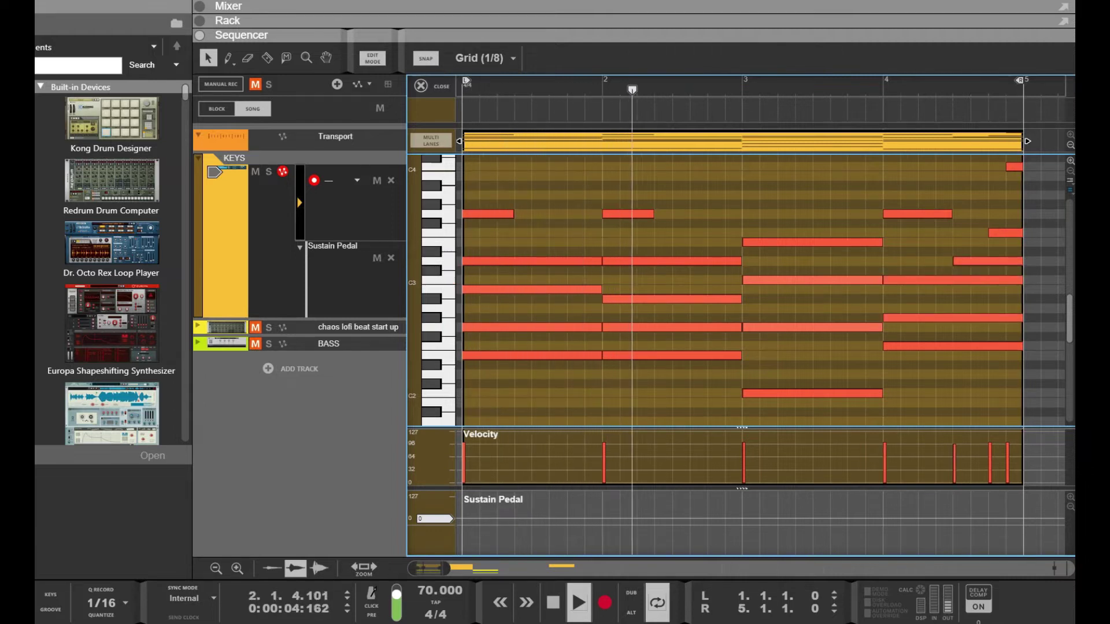
scroll(742, 289, down, 10)
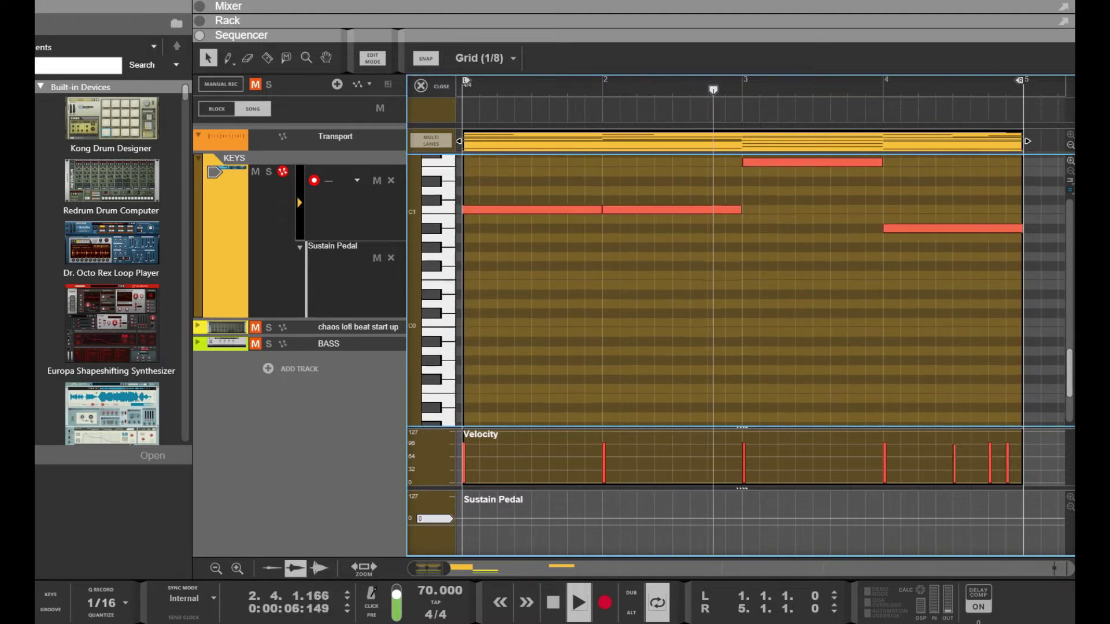
scroll(742, 289, up, 6)
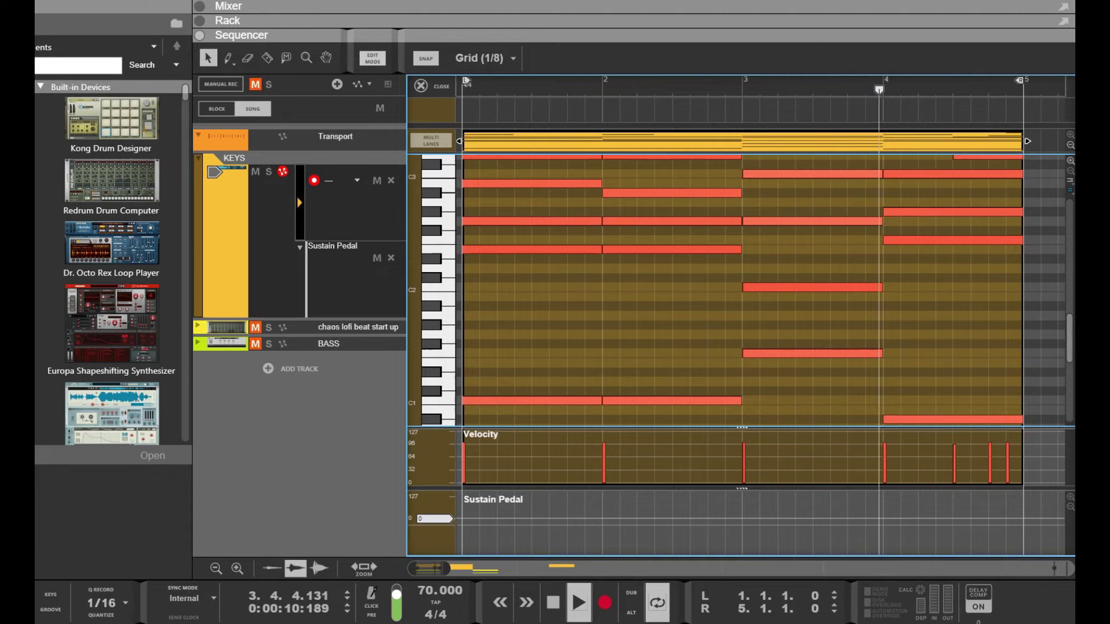
key(ctrl+e)
double_click(429, 279)
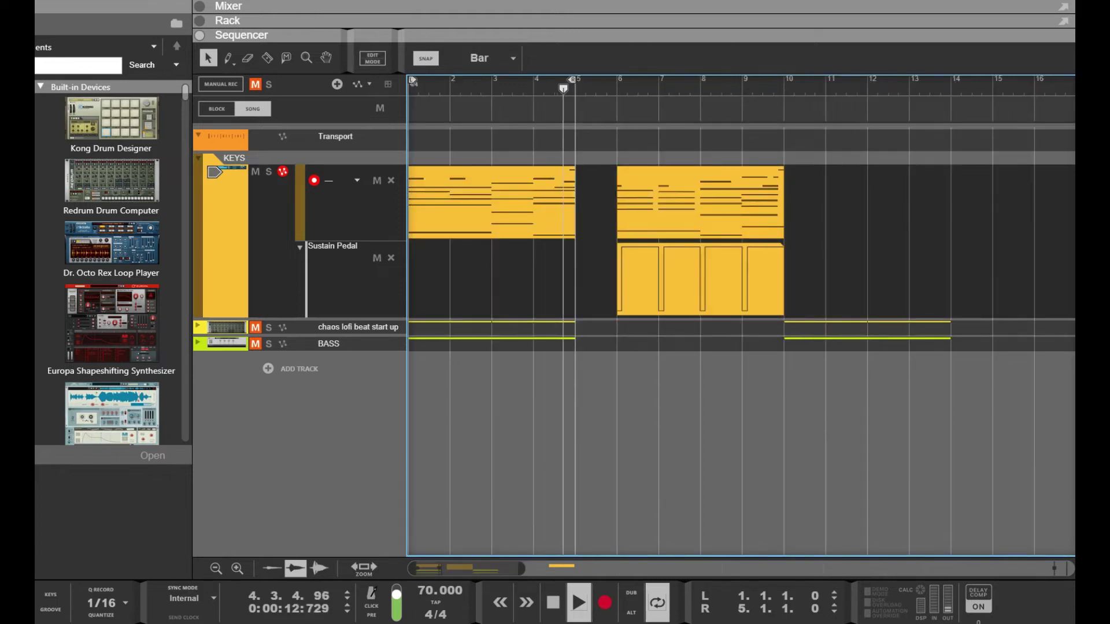
click(454, 278)
click(449, 279)
drag(454, 278, 576, 279)
key(Return)
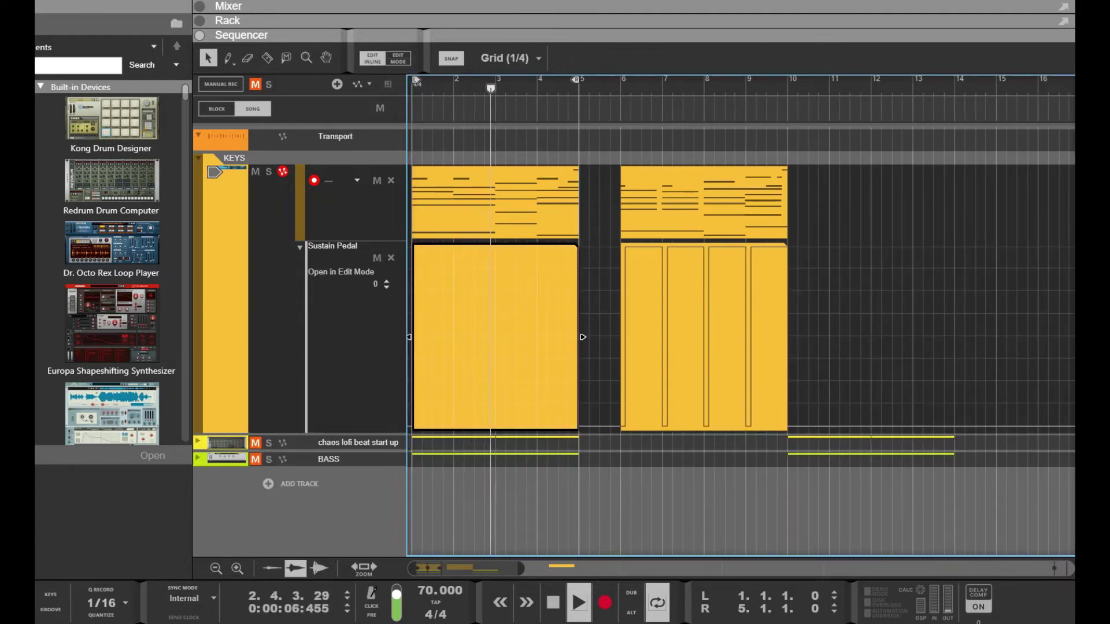
Step: Draw sustain pedal automation that sits at 0 at the start of bar 1 and jumps up a sixteenth note after it
drag(347, 433, 347, 242)
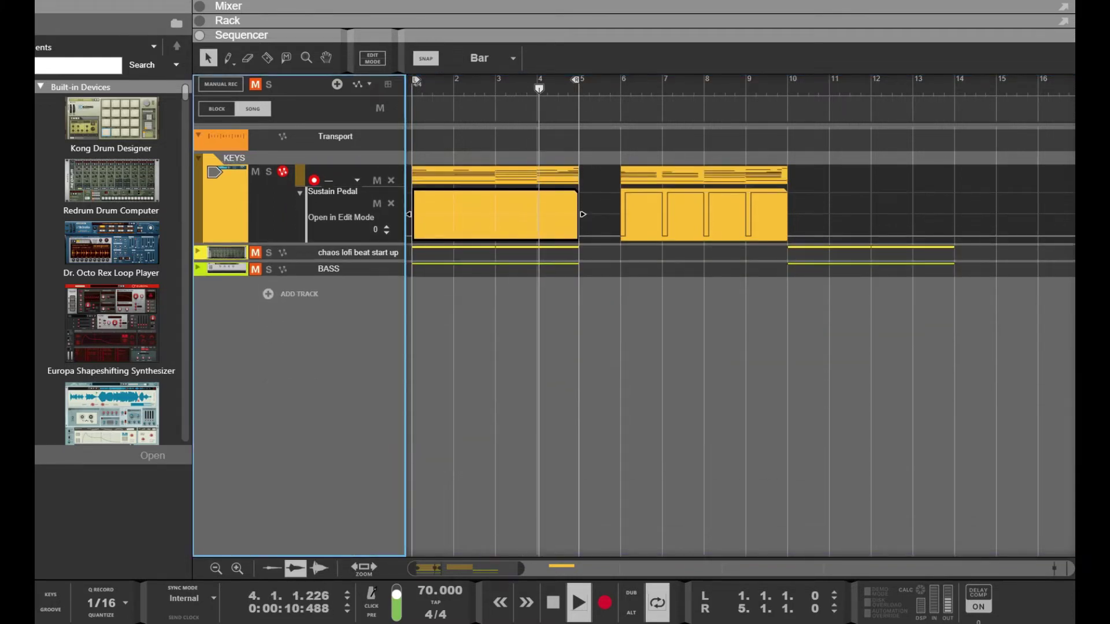
key(w)
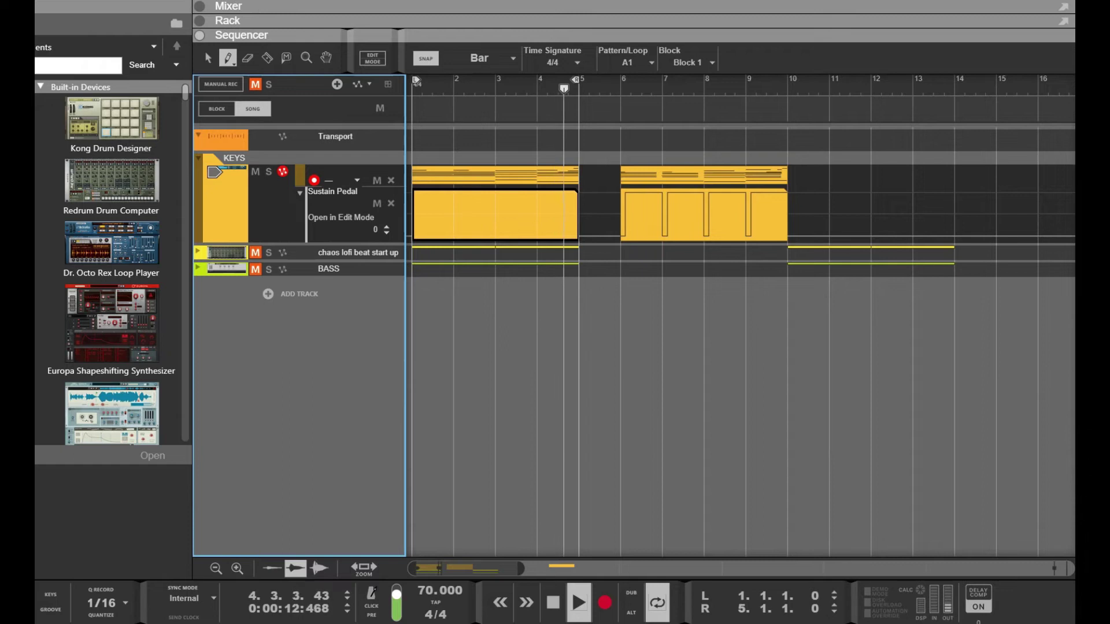
click(414, 195)
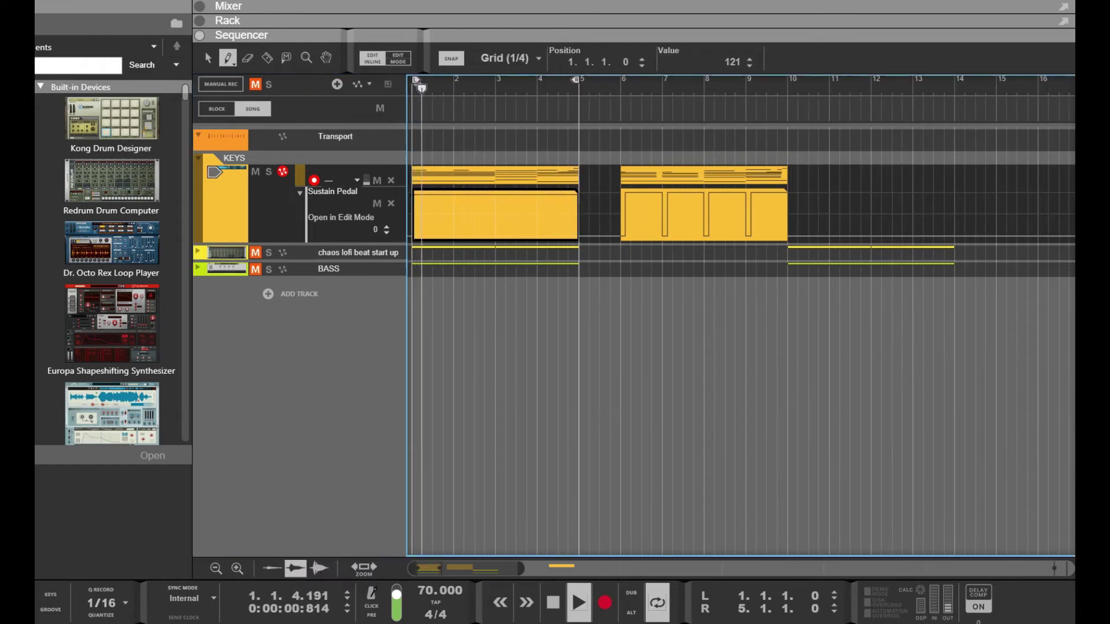
key(h)
key(g)
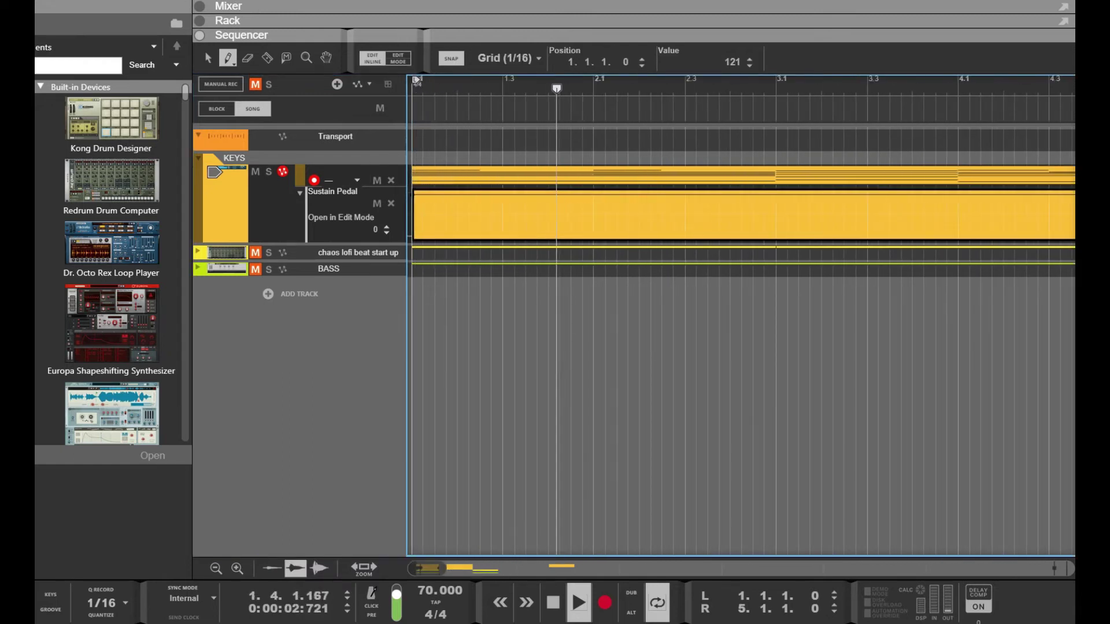
drag(368, 242, 368, 344)
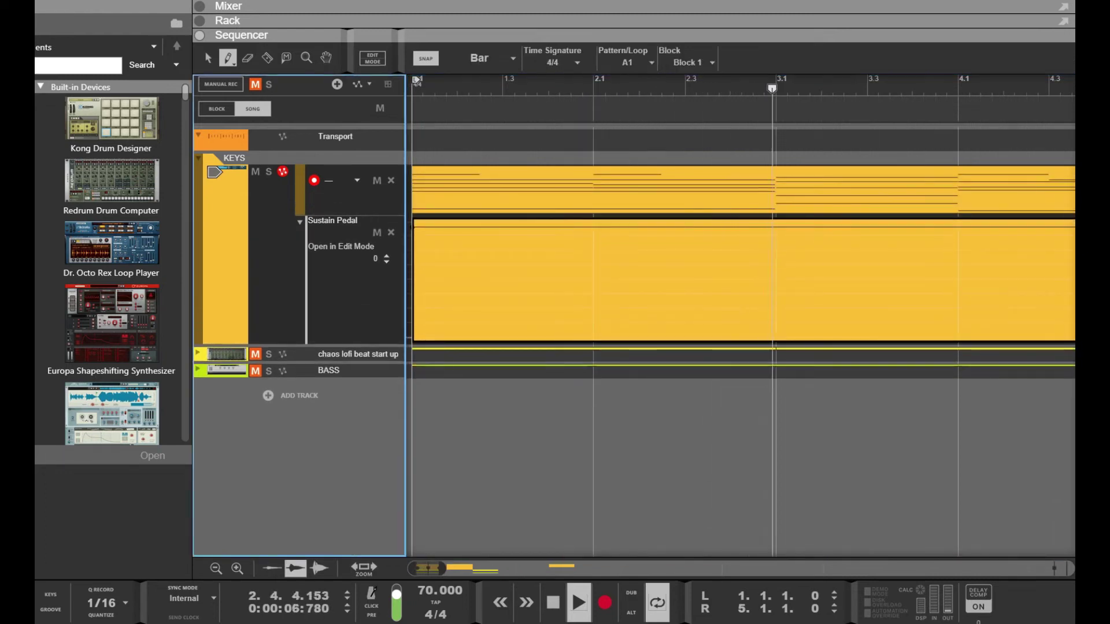
click(423, 227)
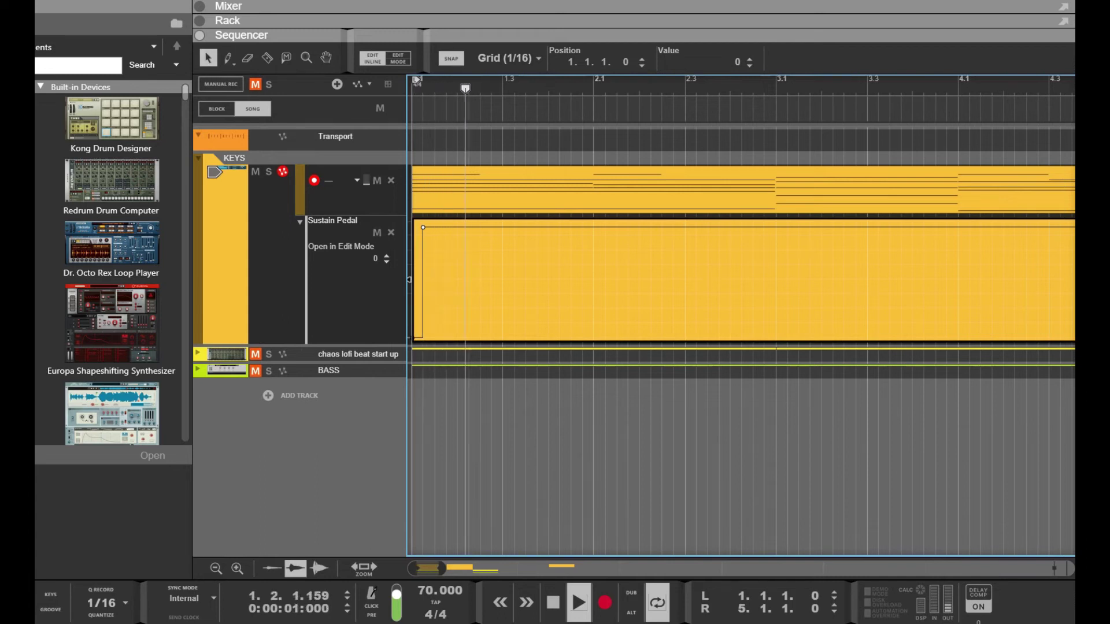
Step: Copy the pair of sustain pedal points from bar 1 to the start of bars 2, 3 and 4
right_click(455, 283)
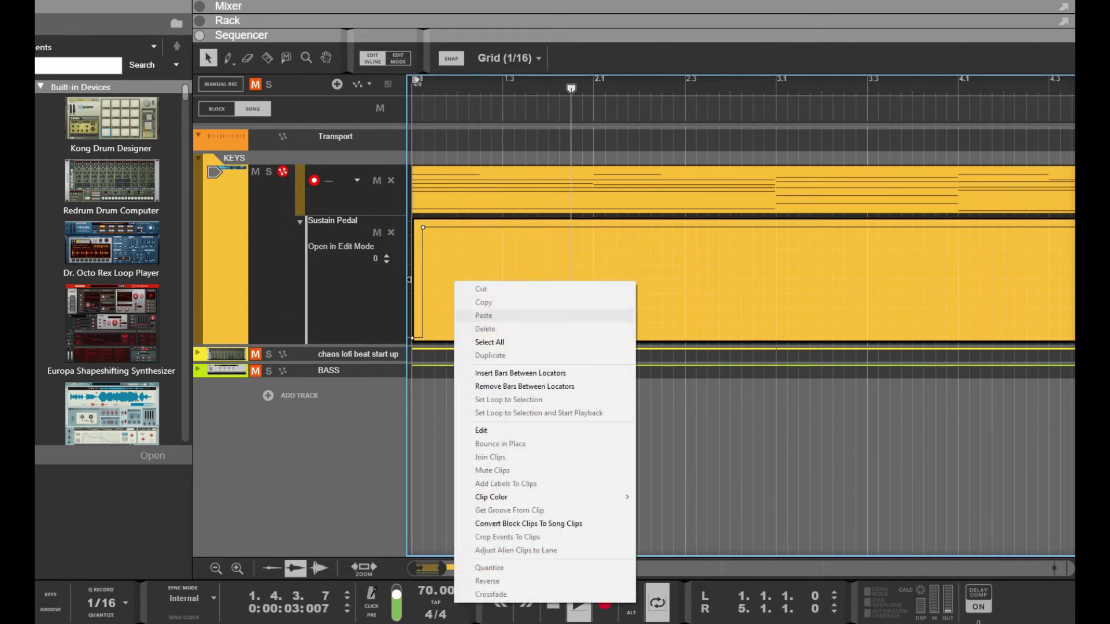
click(489, 342)
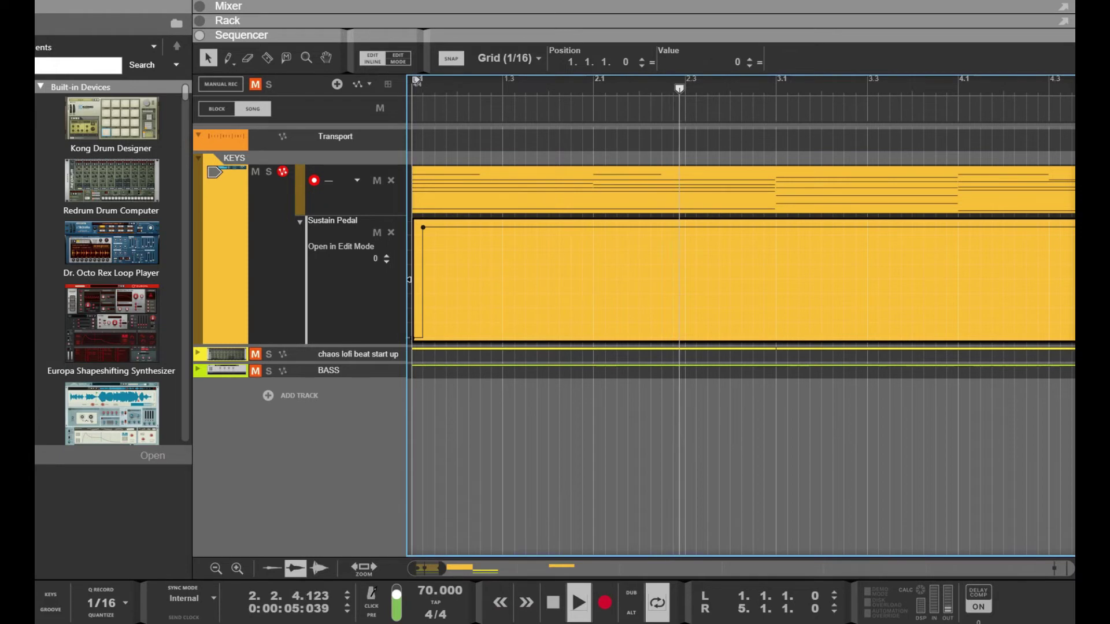
drag(412, 339, 594, 339)
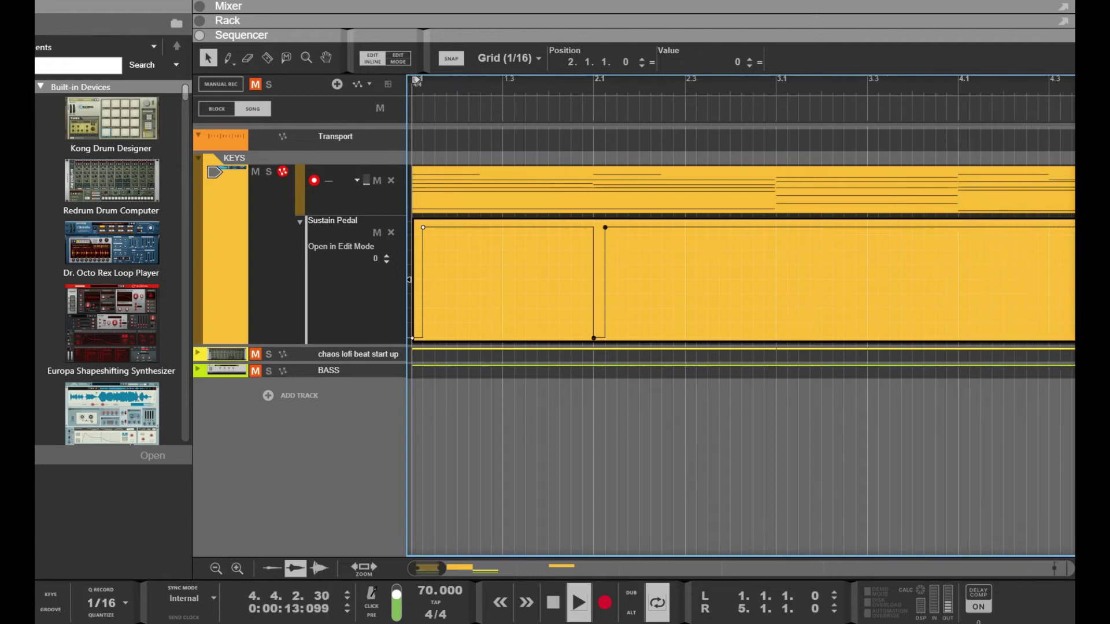
drag(594, 339, 776, 339)
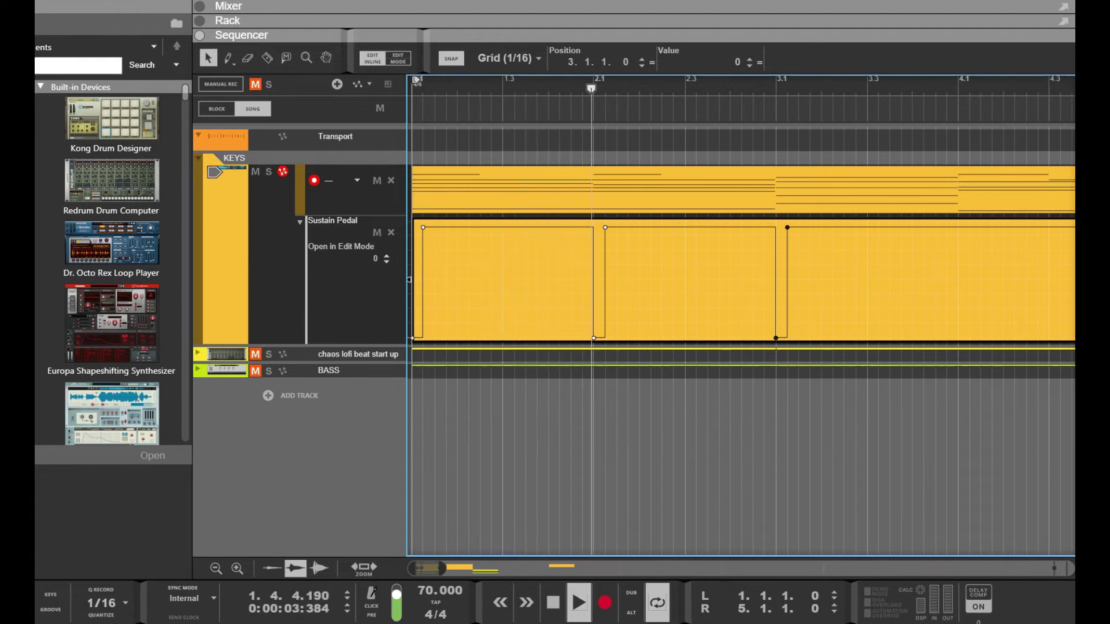
scroll(741, 315, right, 3)
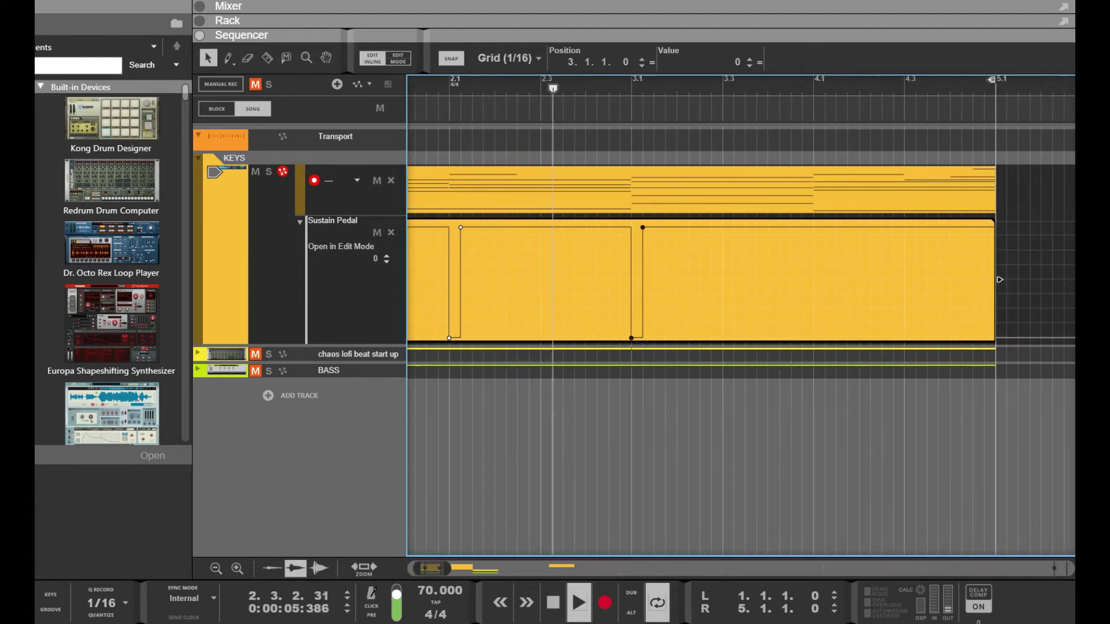
drag(631, 338, 711, 339)
key(ctrl+Right)
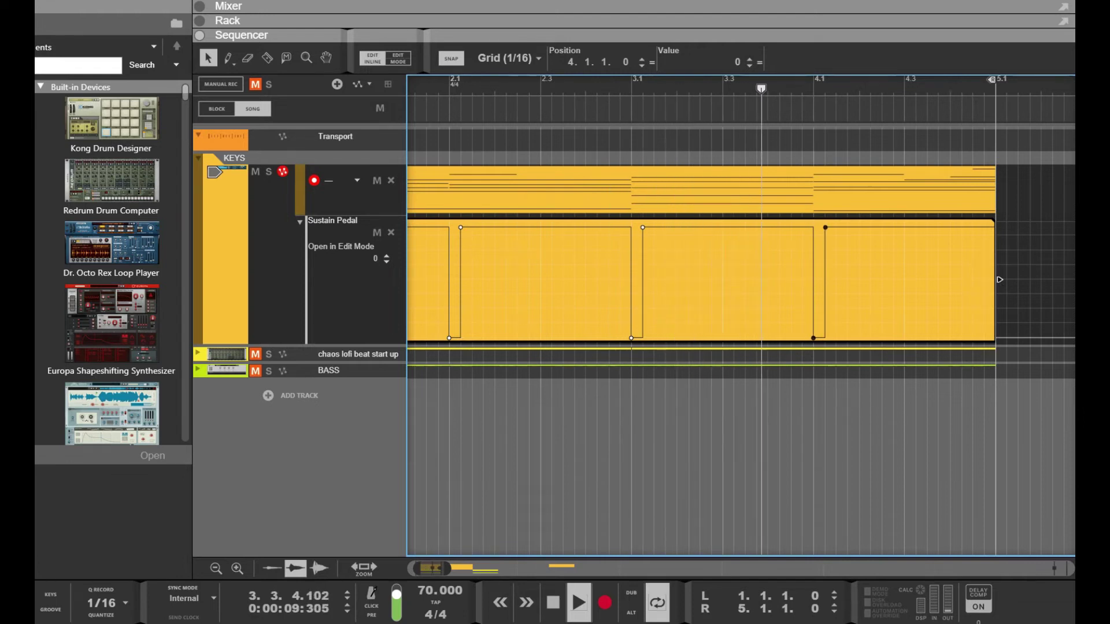
key(Escape)
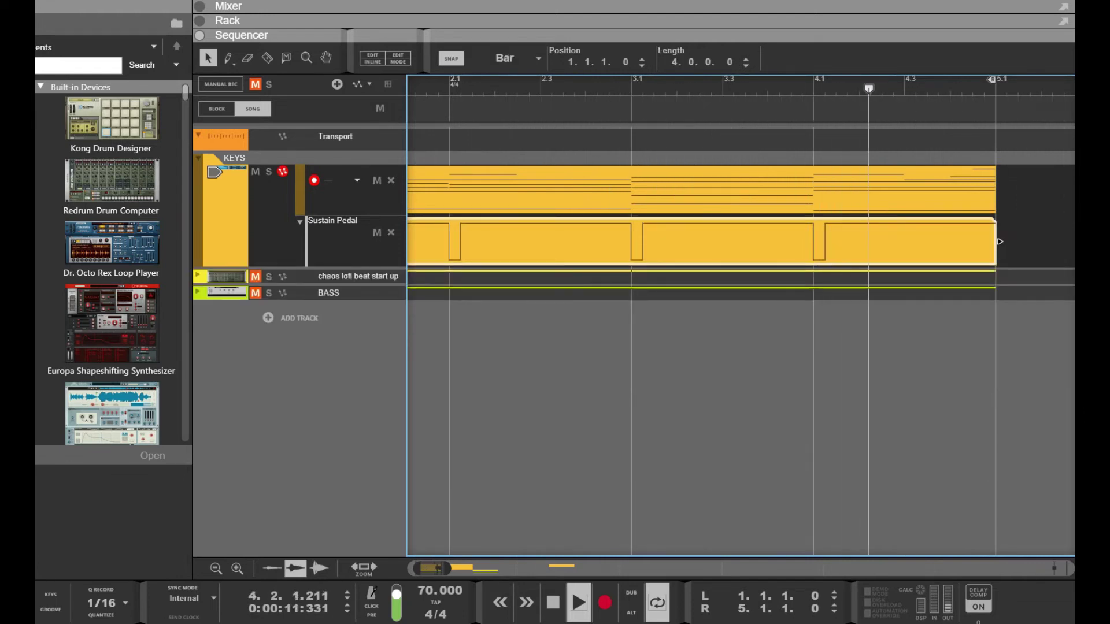
Step: Open the first keys clip's notes and shorten the sustained chord notes in bar 1 by an eighth note at their ends
key(g)
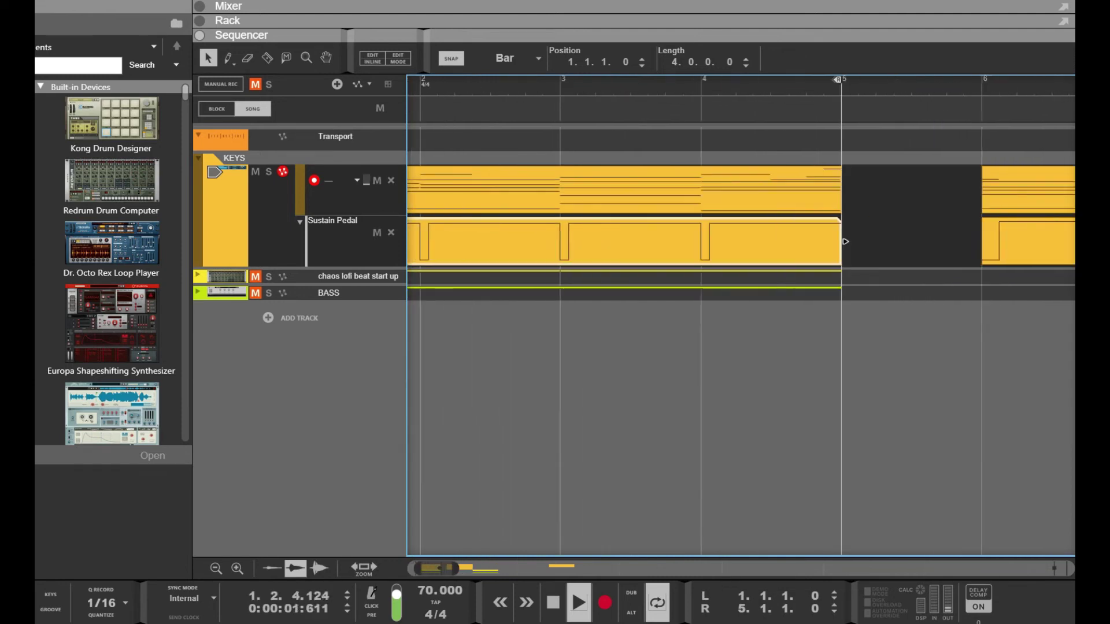
key(g)
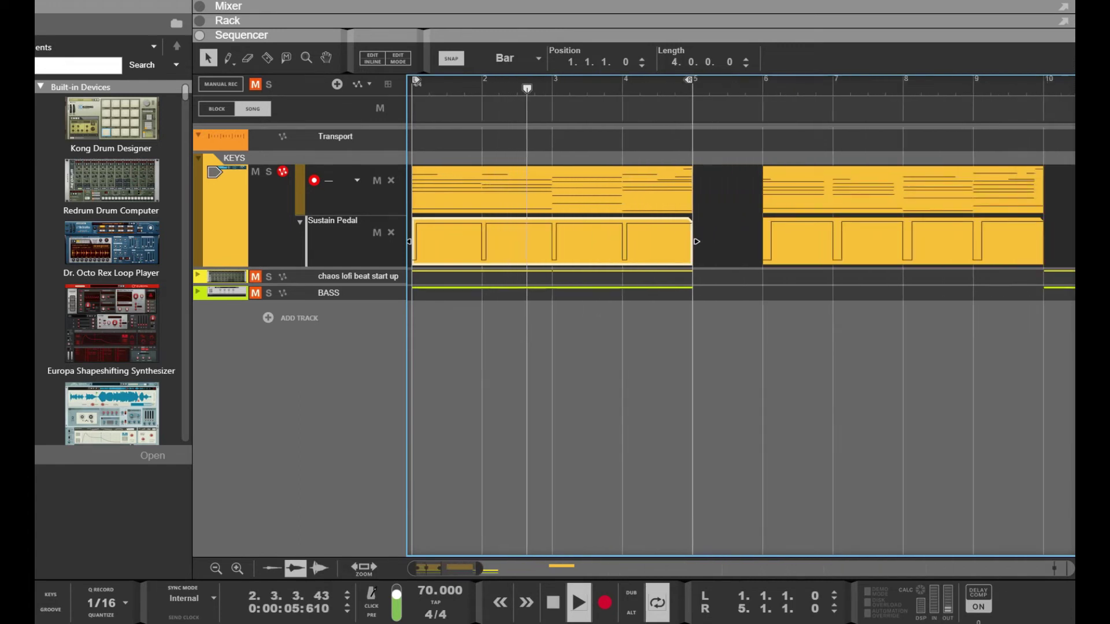
key(ctrl+e)
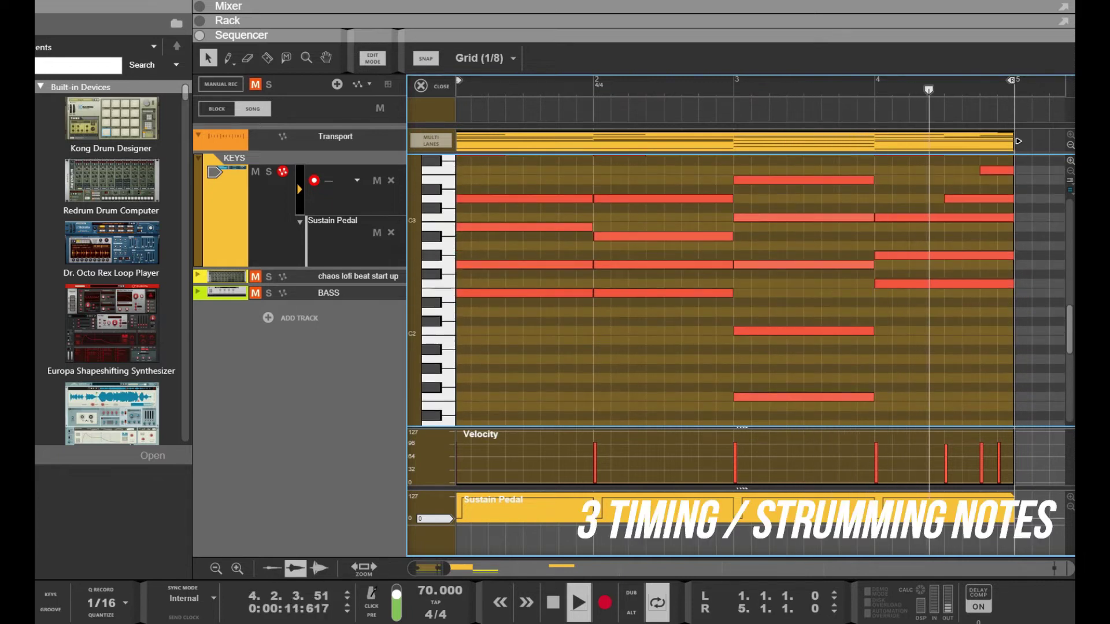
scroll(760, 291, up, 3)
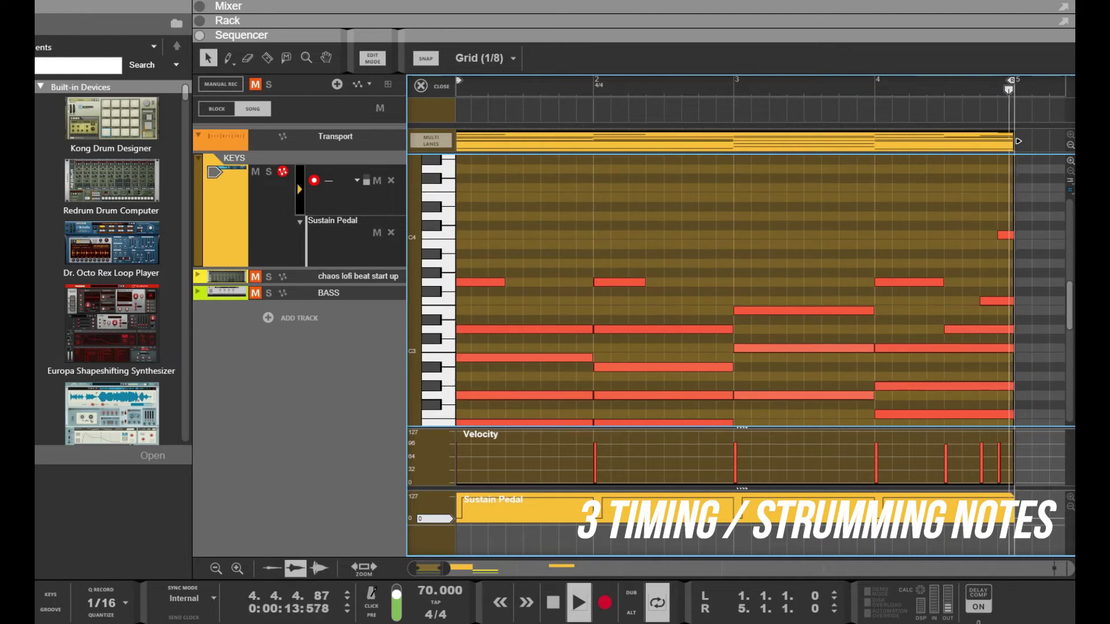
scroll(760, 290, down, 2)
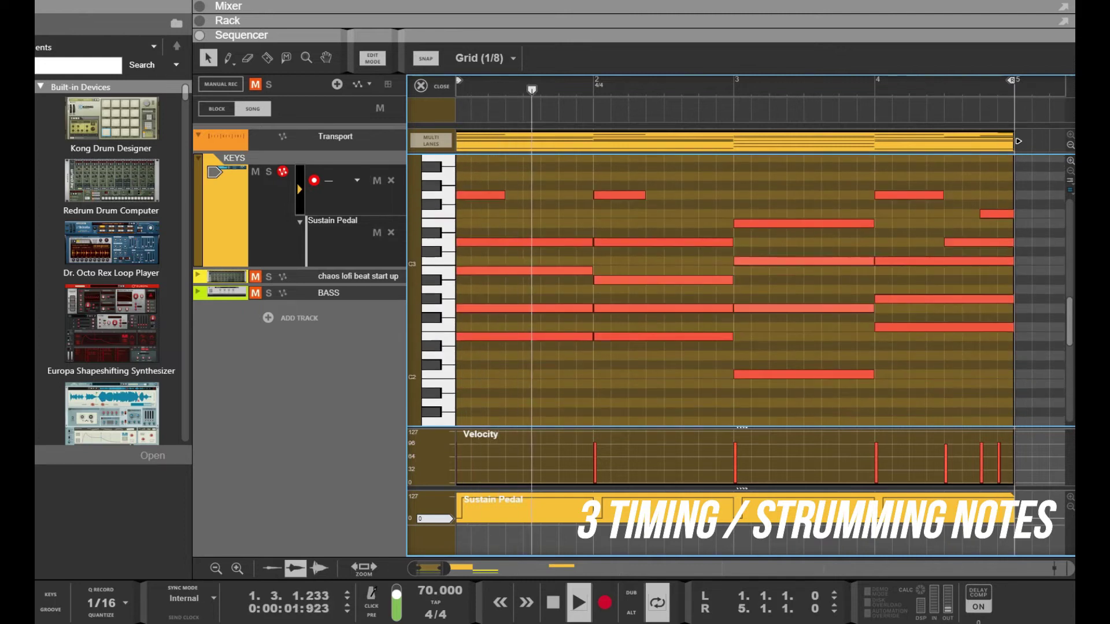
scroll(761, 290, up, 1)
scroll(760, 290, down, 4)
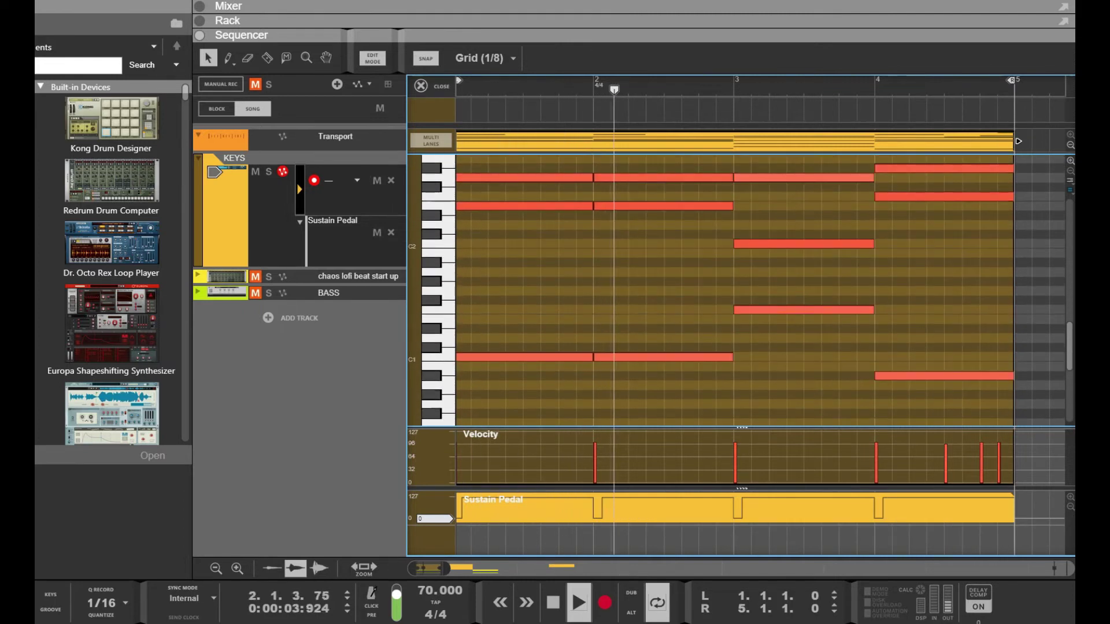
scroll(760, 290, up, 2)
scroll(564, 231, down, 10)
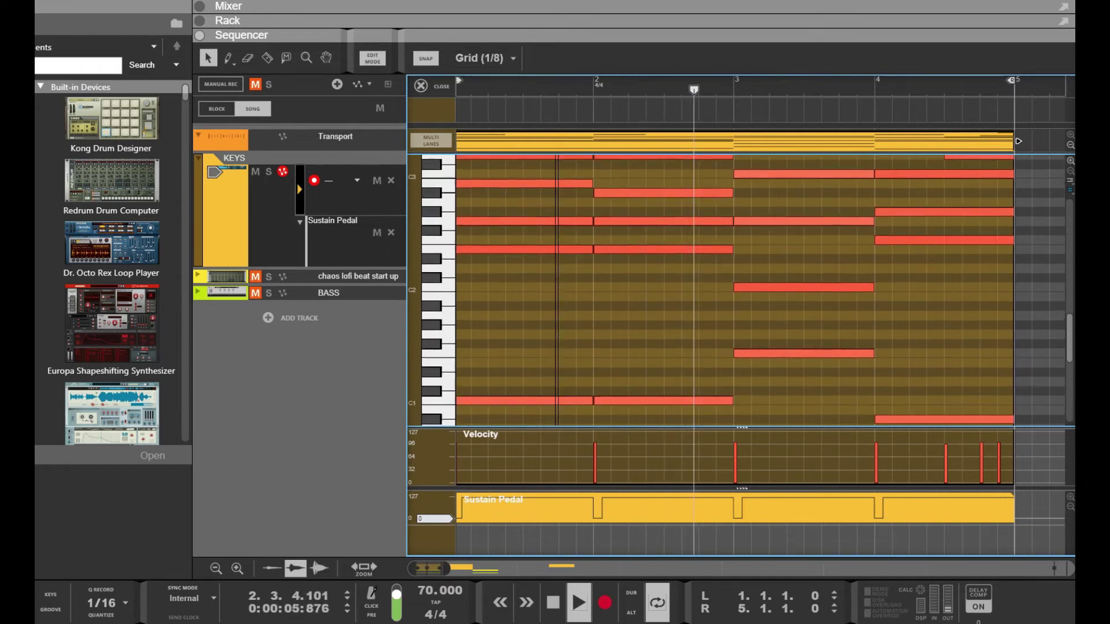
click(593, 284)
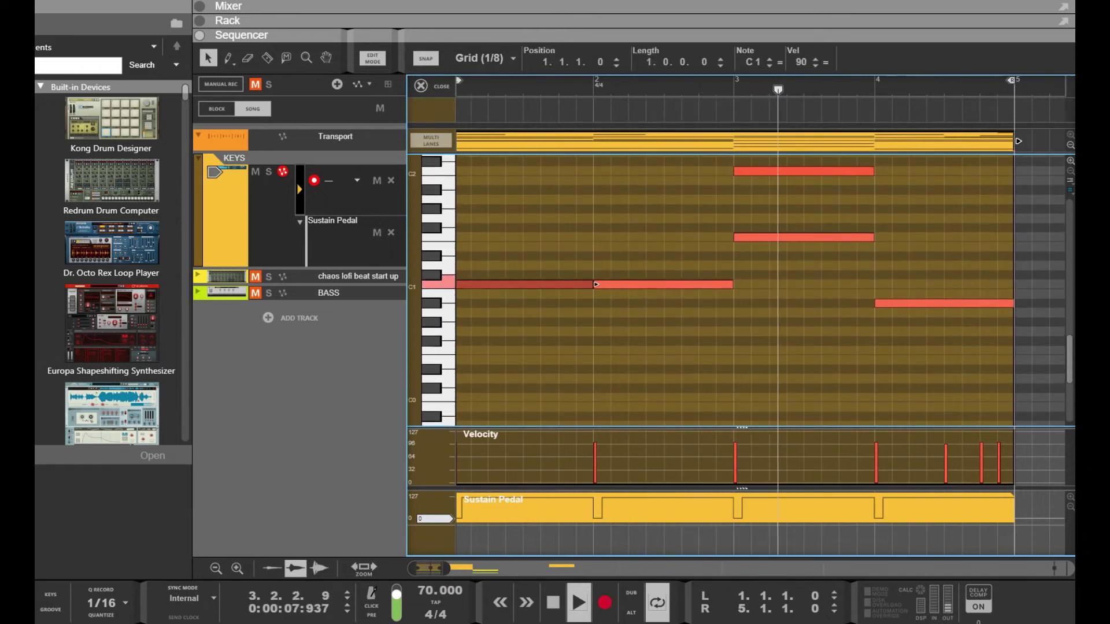
drag(592, 285, 575, 284)
click(584, 284)
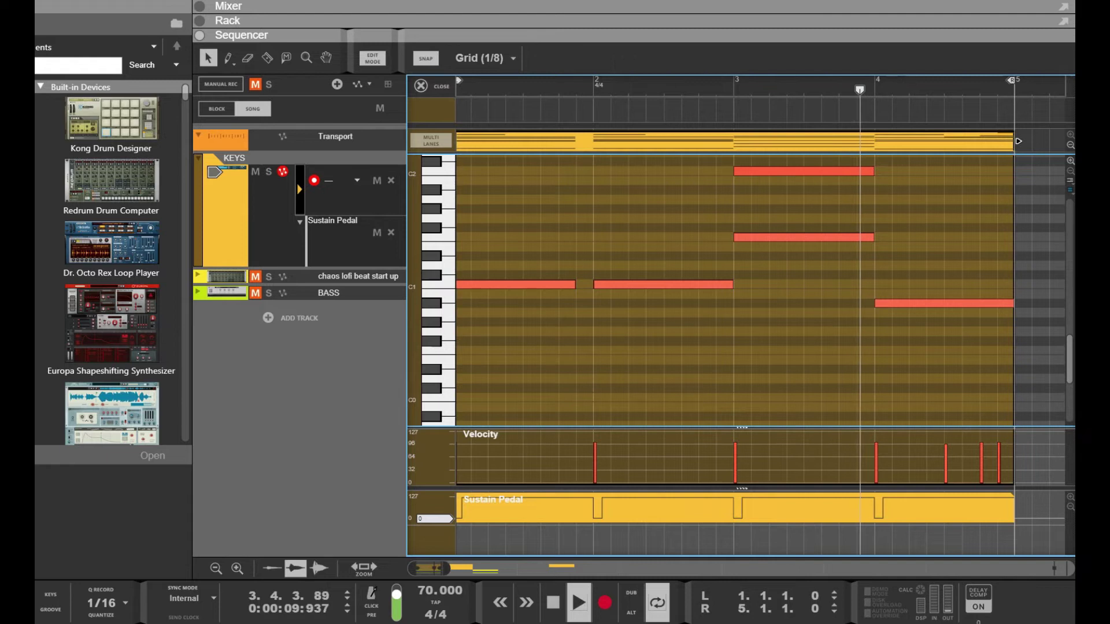
Step: Shorten the sustained chord and bass notes in bar 2 to a length of 0.3.2.0
scroll(584, 285, up, 3)
scroll(734, 289, up, 3)
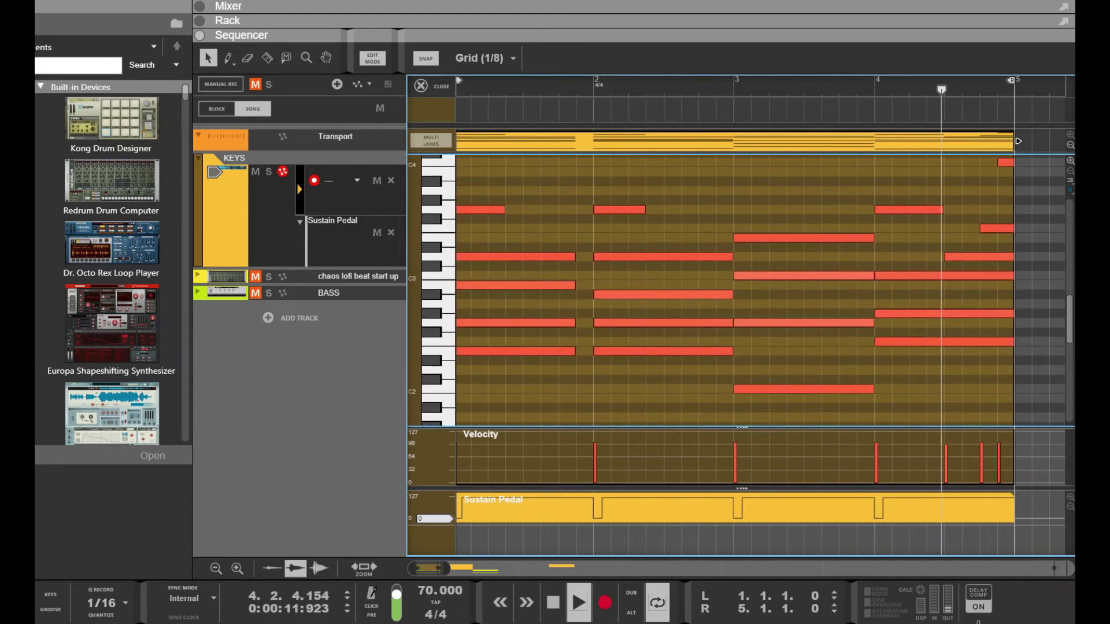
drag(712, 220, 701, 425)
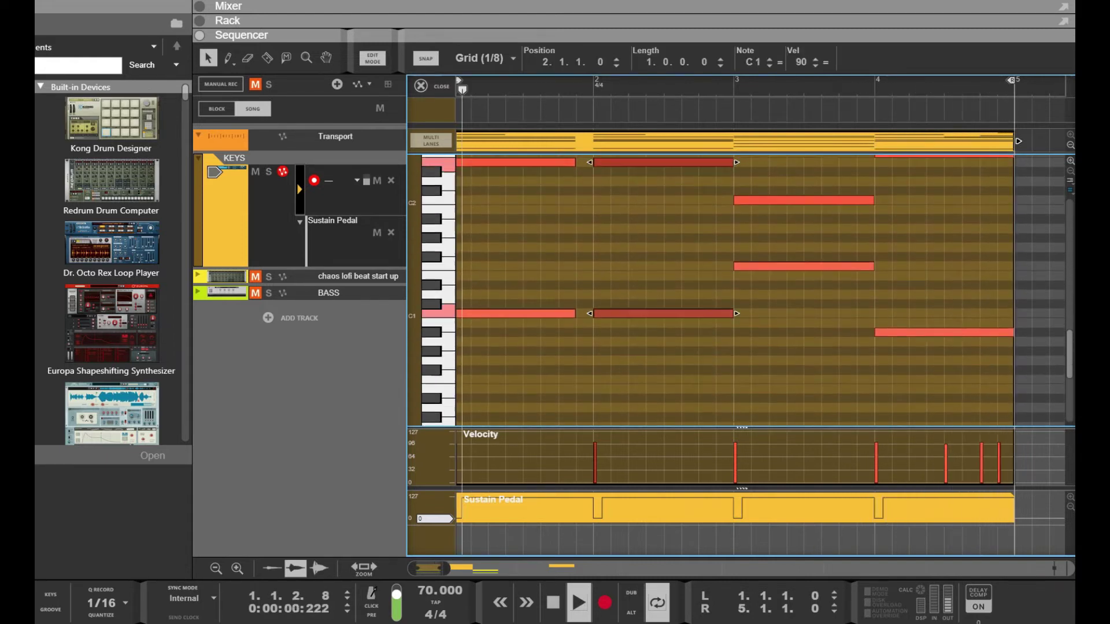
drag(736, 314, 719, 314)
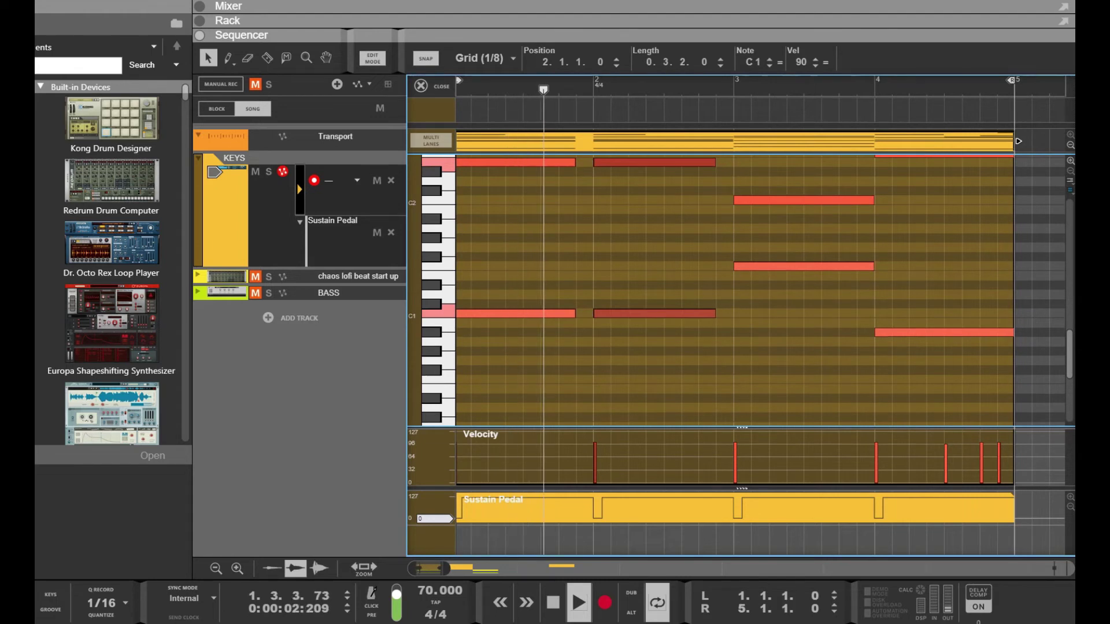
Step: Shorten all the chord and bass notes in bar 3 to a length of 0.3.2.0
scroll(735, 289, up, 4)
drag(855, 211, 847, 425)
key(shift+Left)
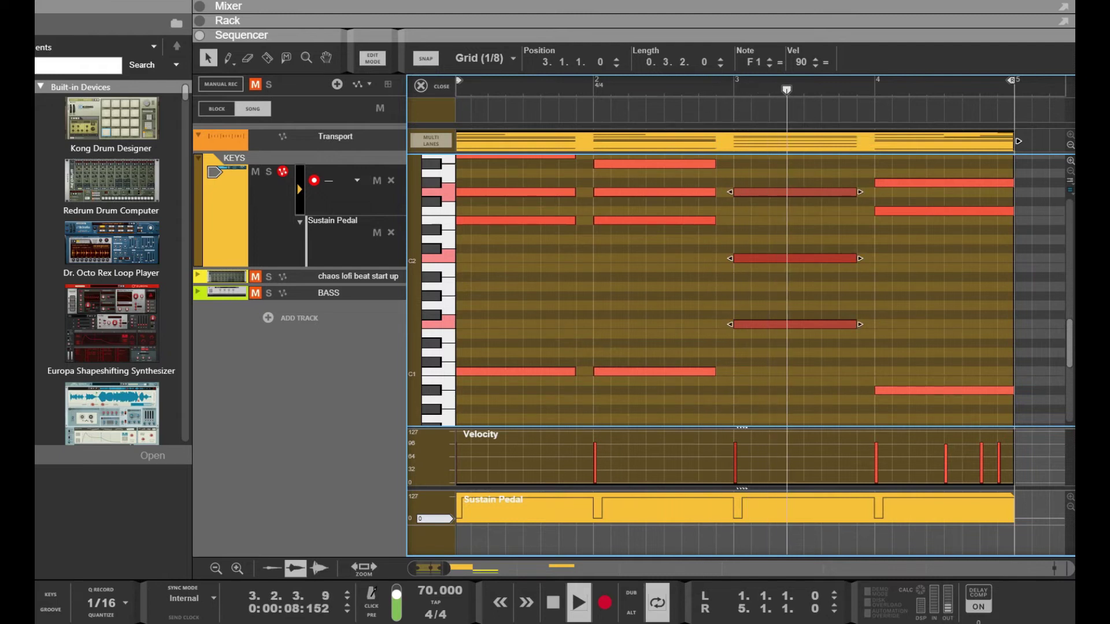
Step: Trim an eighth note off the ends of the bar 4 notes from A#0 up to D3
scroll(735, 289, up, 3)
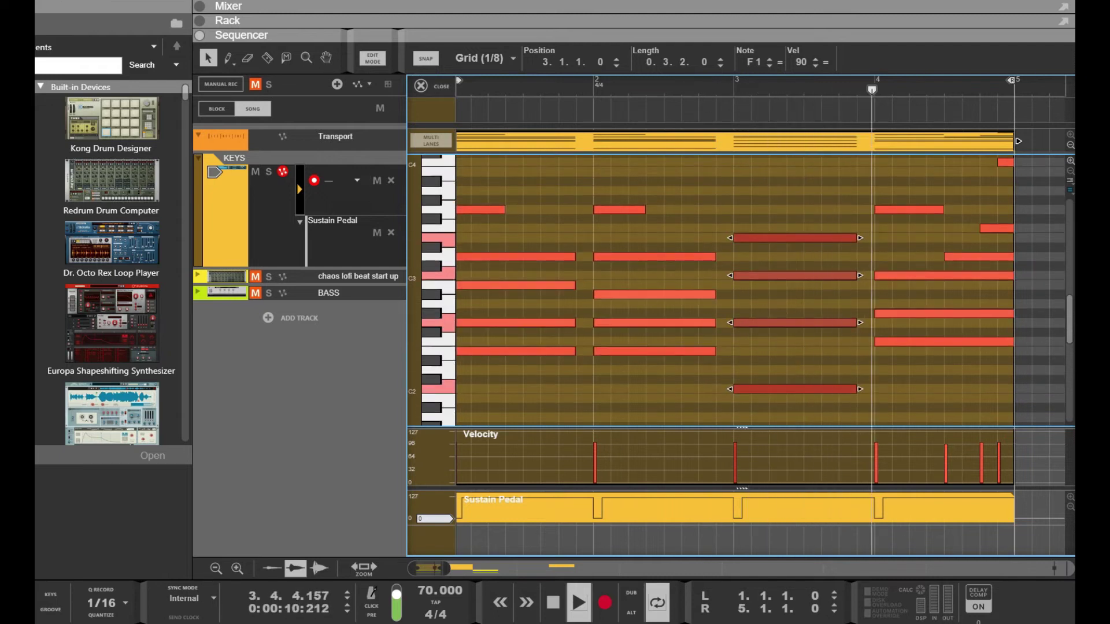
drag(991, 267, 991, 389)
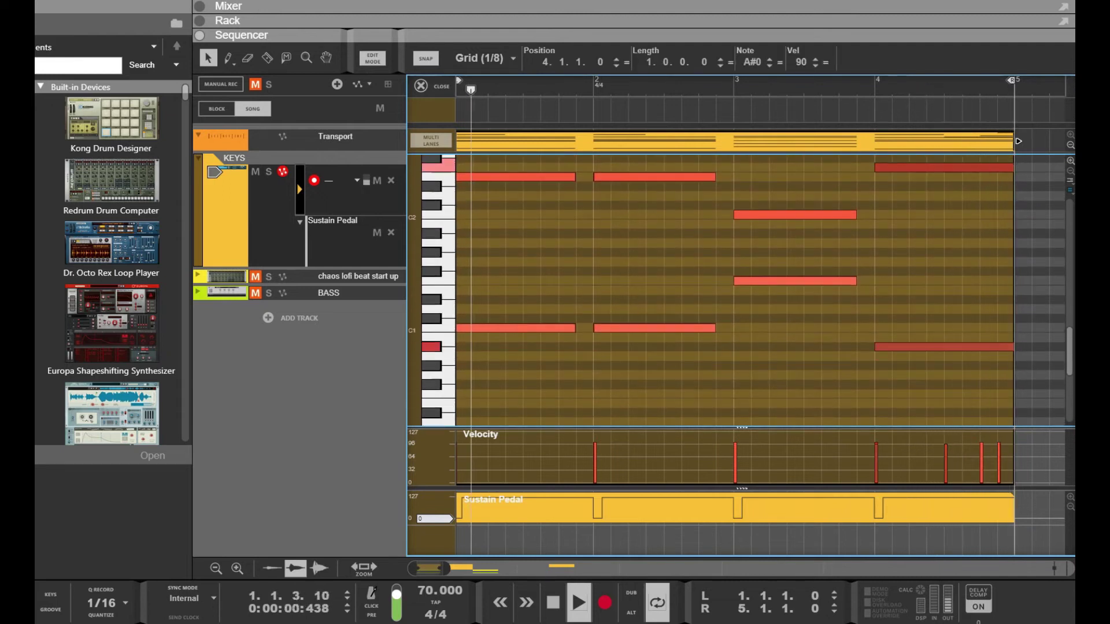
key(Escape)
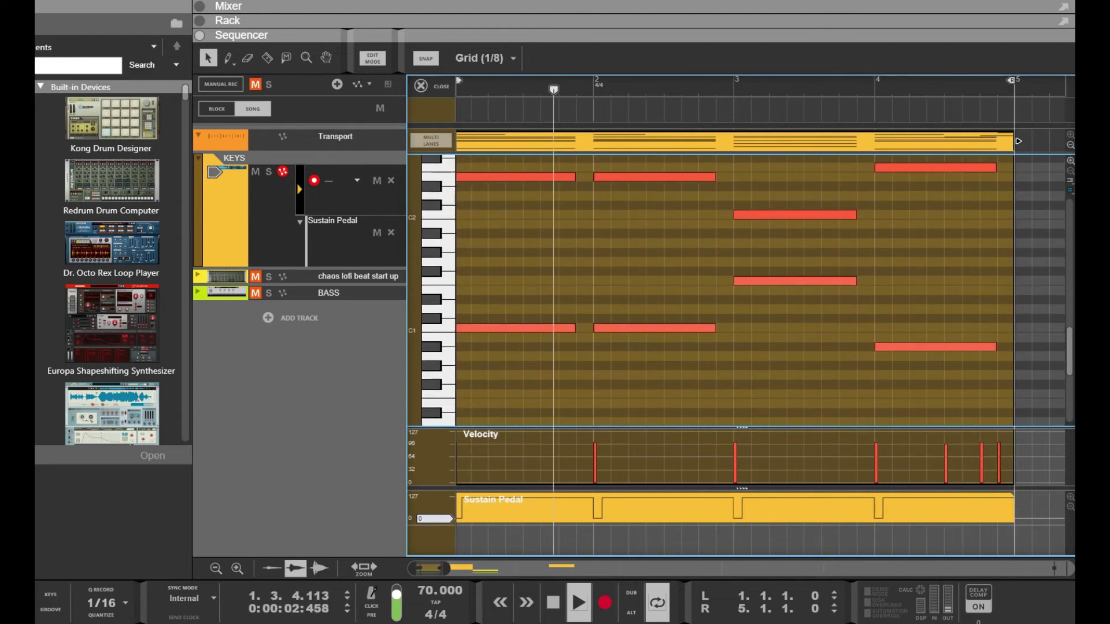
scroll(734, 290, down, 2)
scroll(734, 290, up, 6)
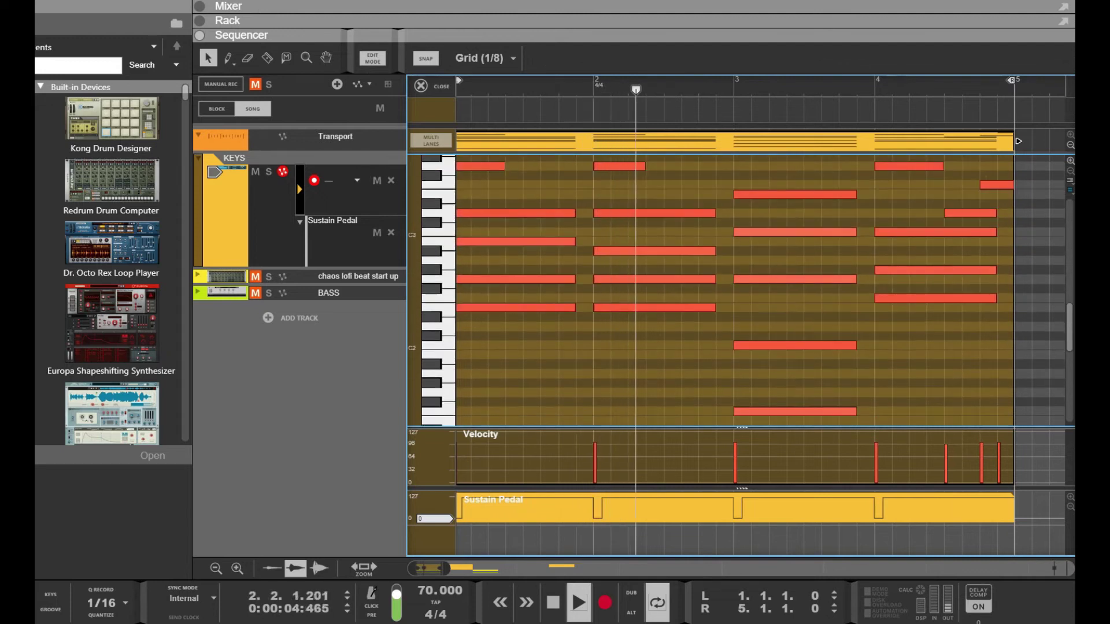
Step: Quantize the chord notes between the bass and top melody notes in all four bars to 1/16 at 100% with 23 ticks of randomness
scroll(734, 289, up, 5)
scroll(734, 289, down, 2)
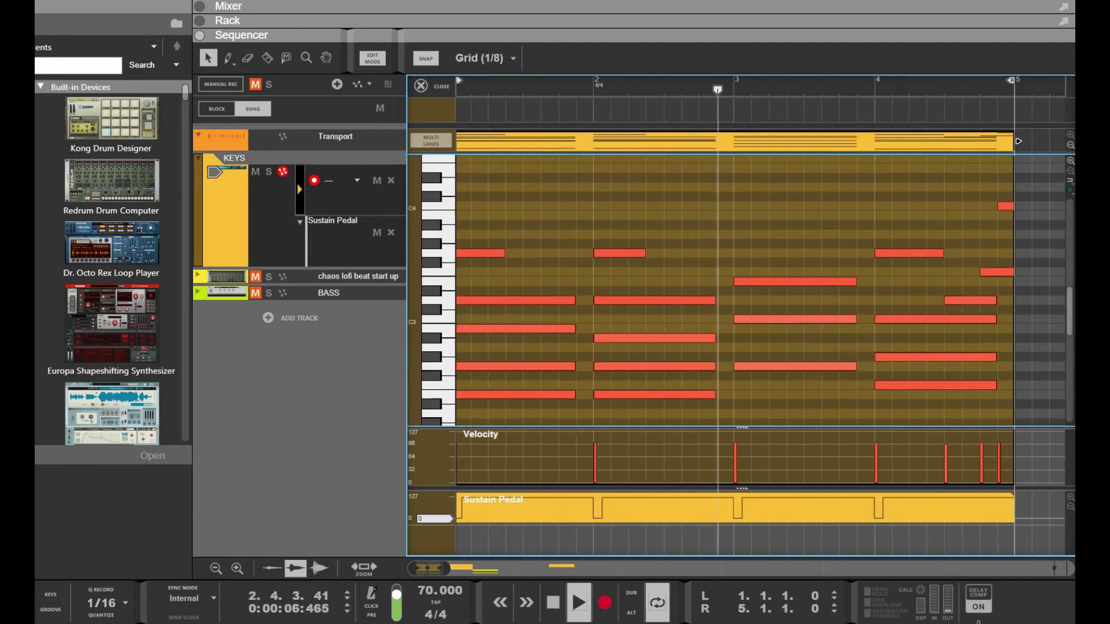
scroll(734, 289, left, 1)
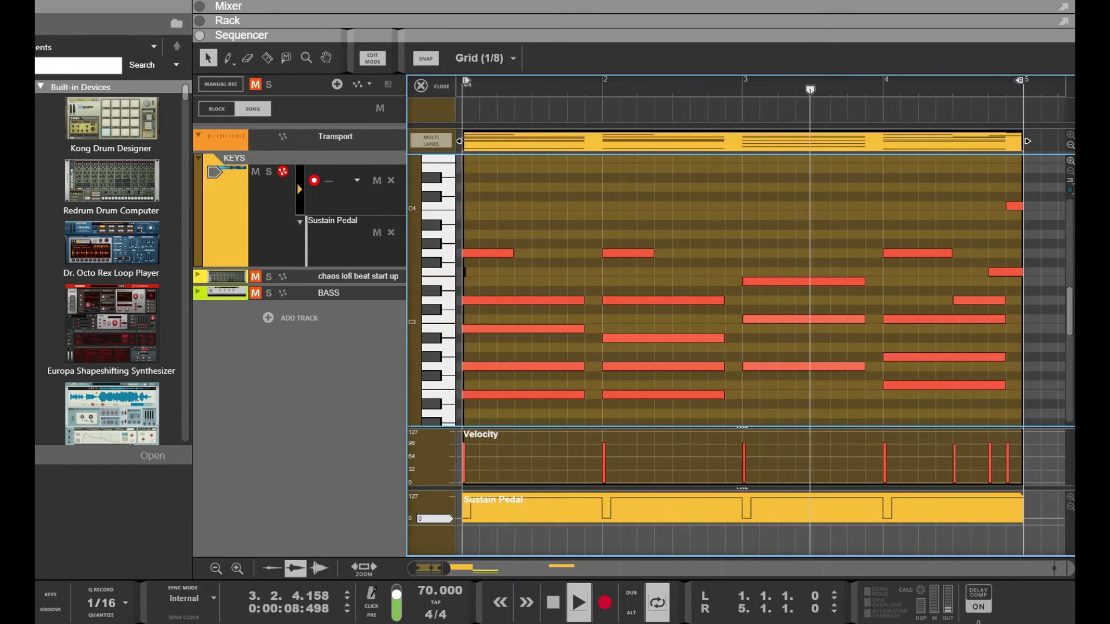
drag(466, 267, 699, 295)
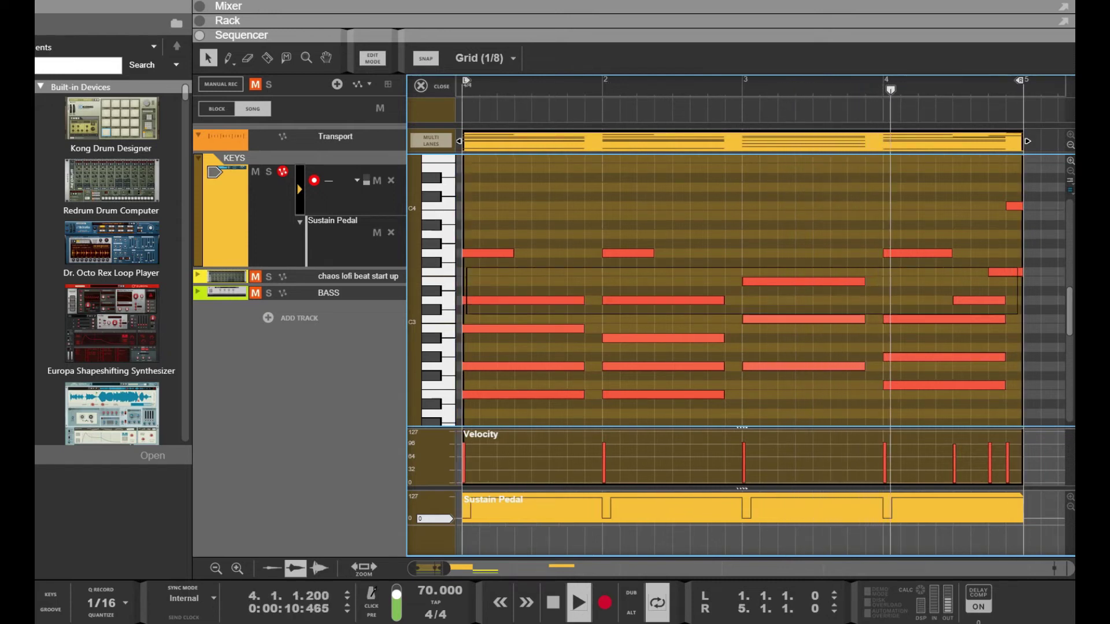
scroll(740, 289, down, 10)
drag(1022, 428, 1012, 258)
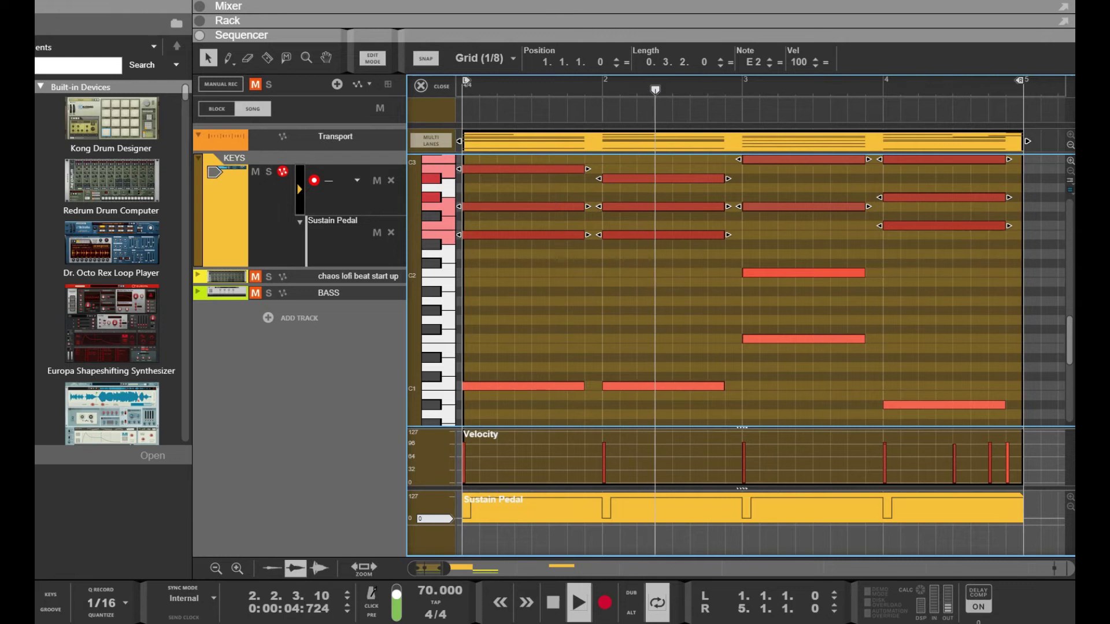
key(F8)
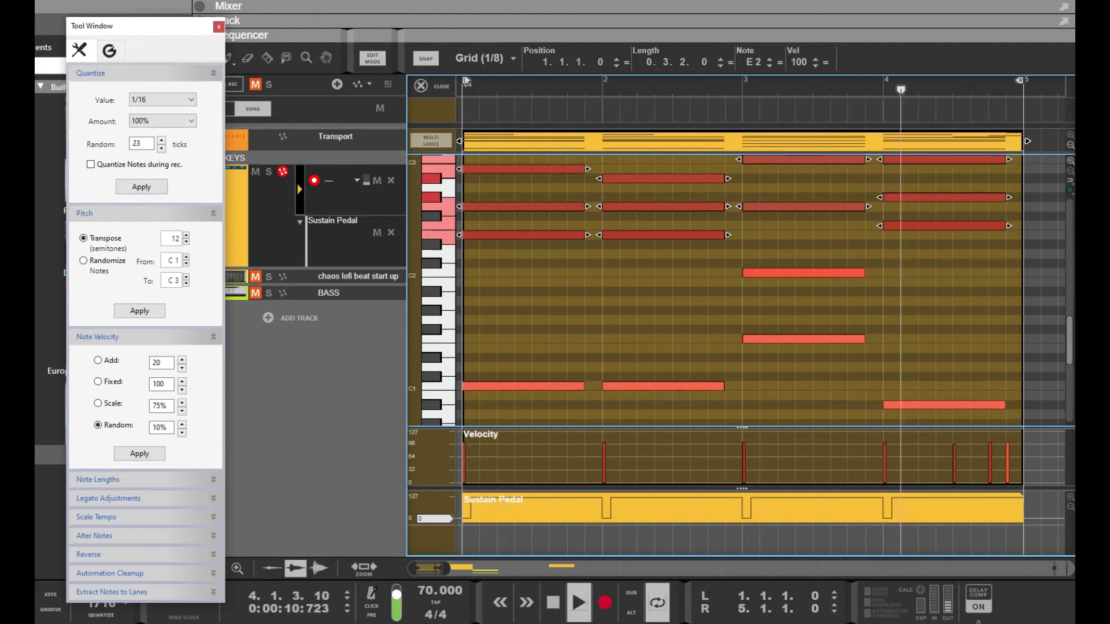
click(141, 186)
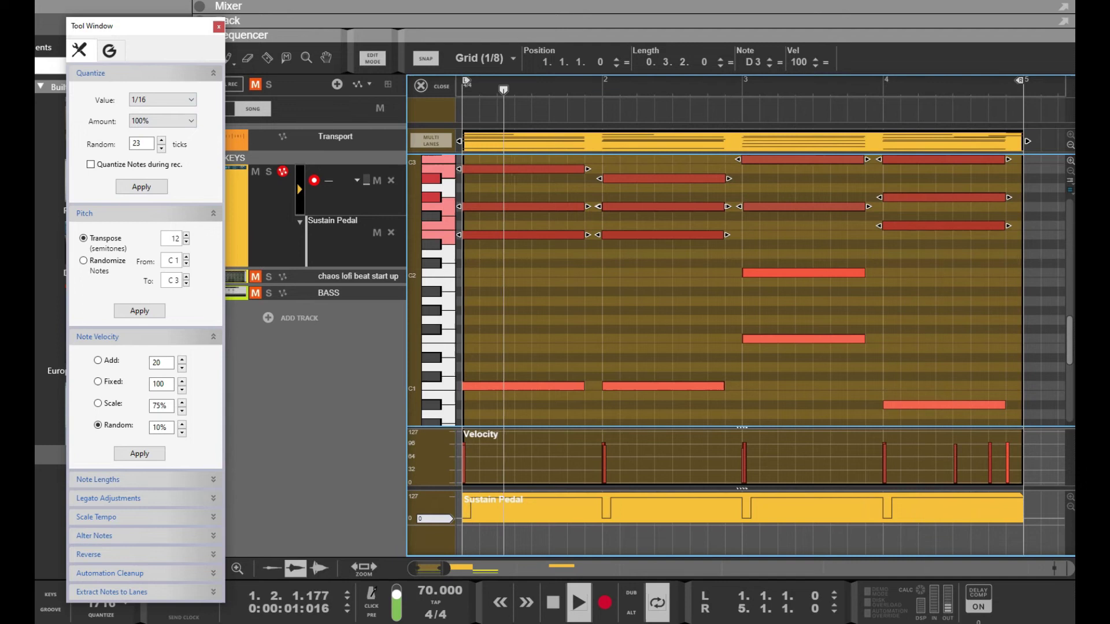
key(F8)
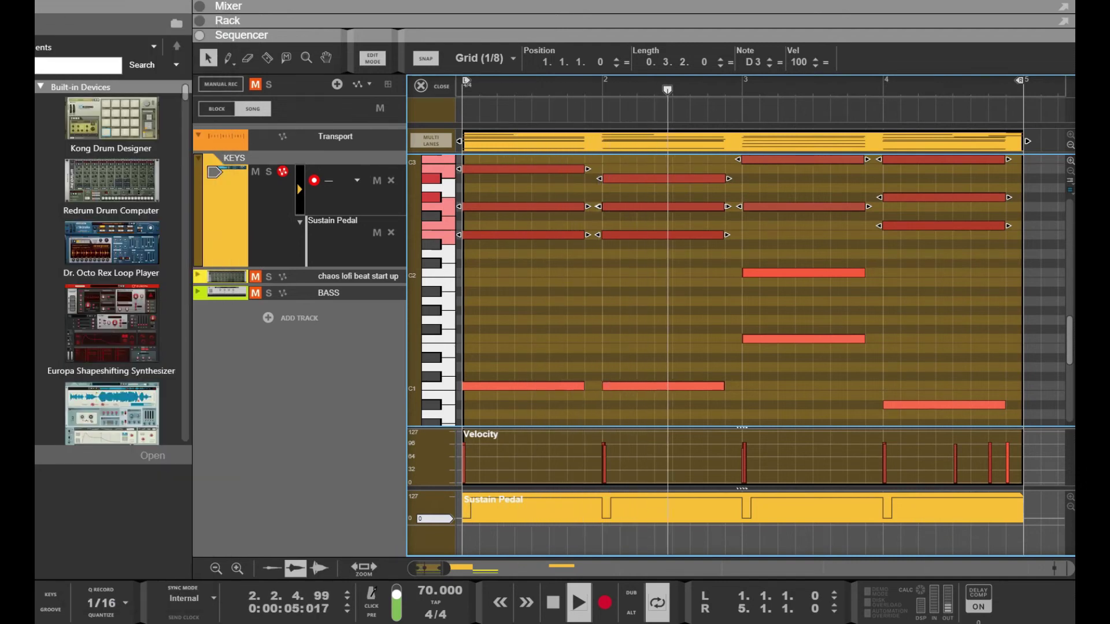
drag(1069, 340, 1069, 326)
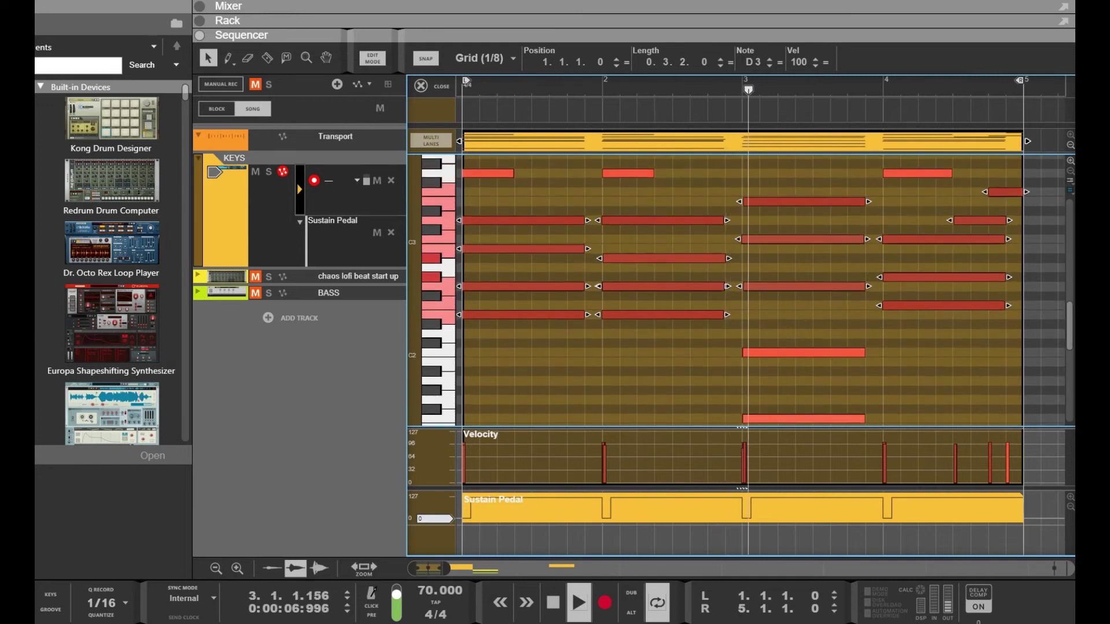
key(Escape)
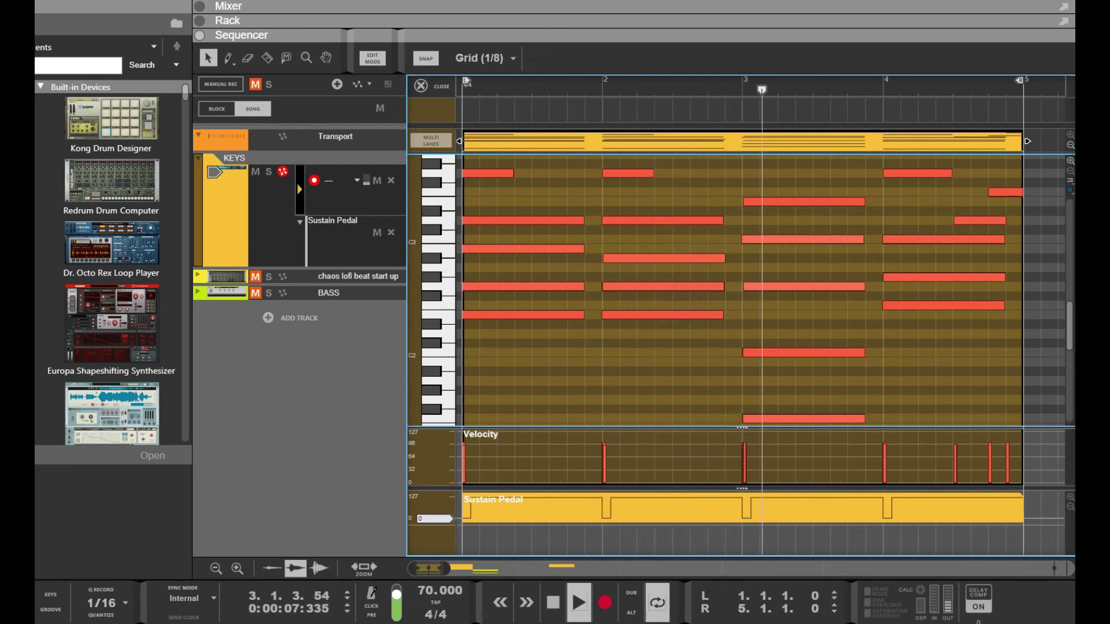
Step: Lower the velocity of all notes in the keys clip to 84, and stop playback with the song position back at the start
right_click(595, 241)
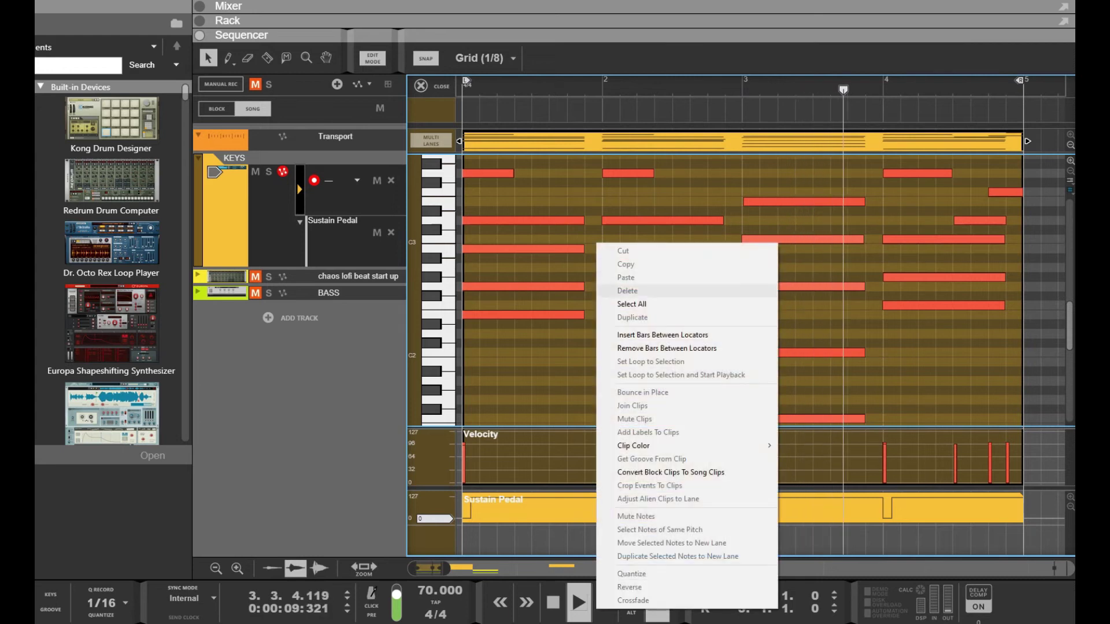
click(625, 304)
drag(801, 62, 801, 65)
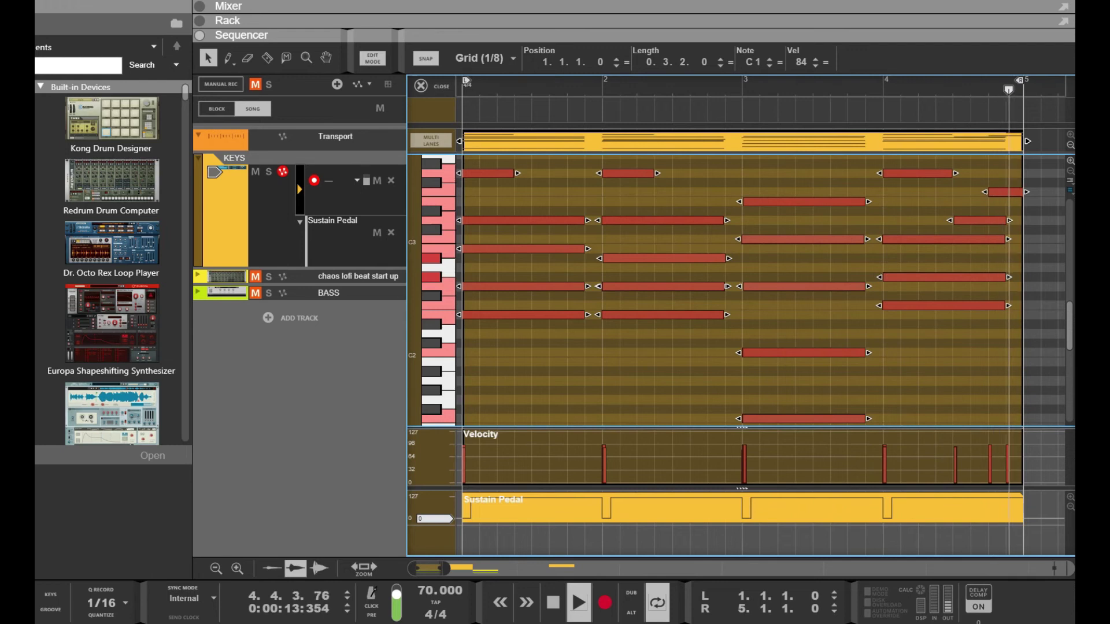
key(Escape)
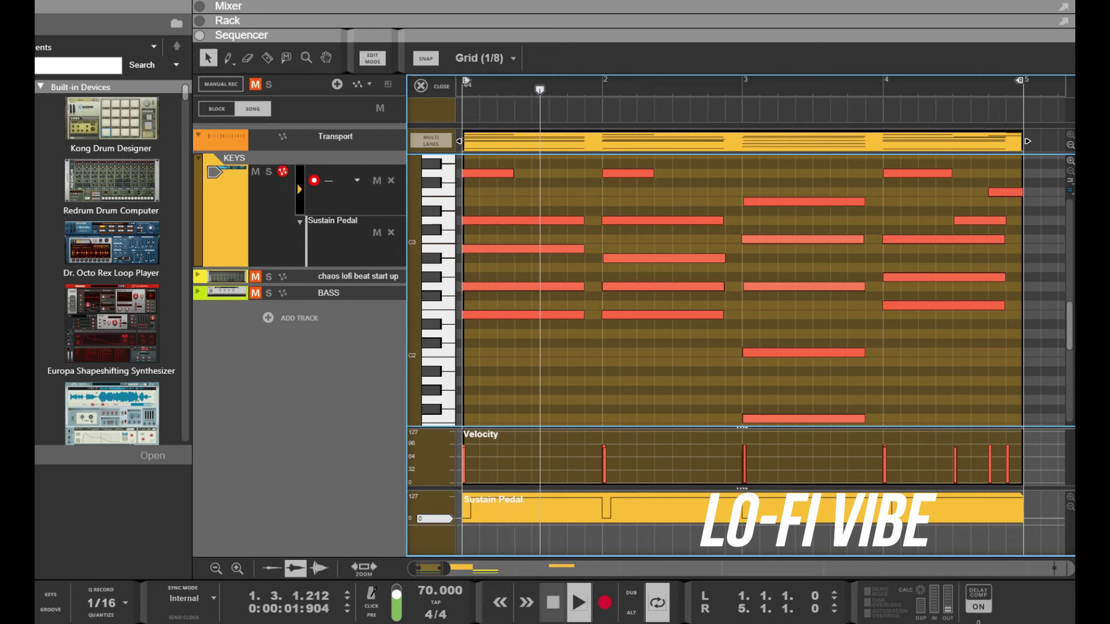
double_click(554, 603)
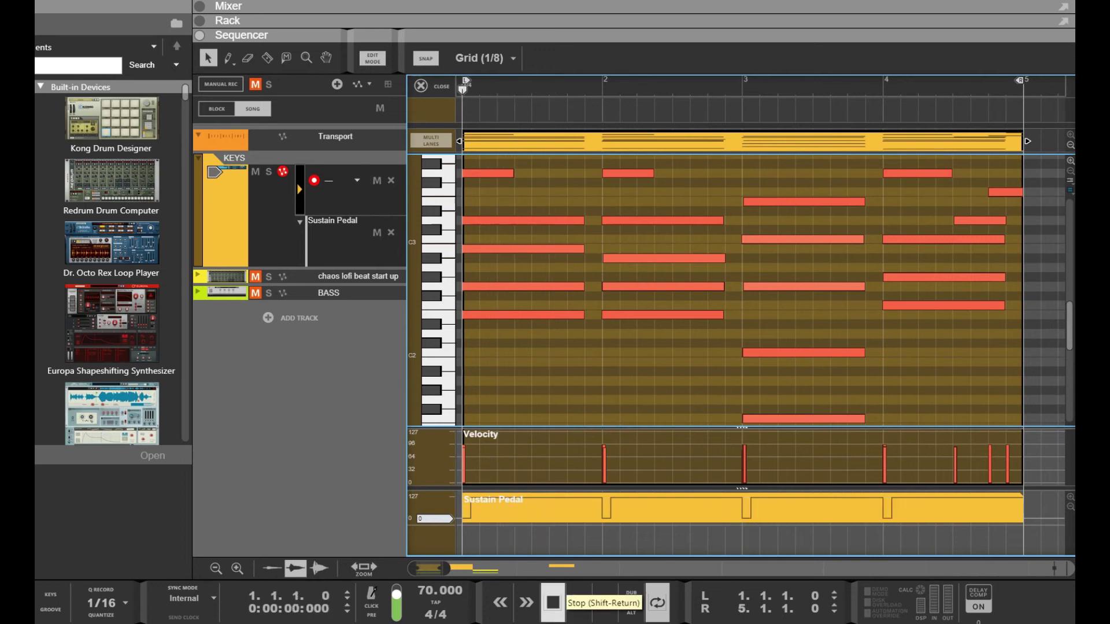